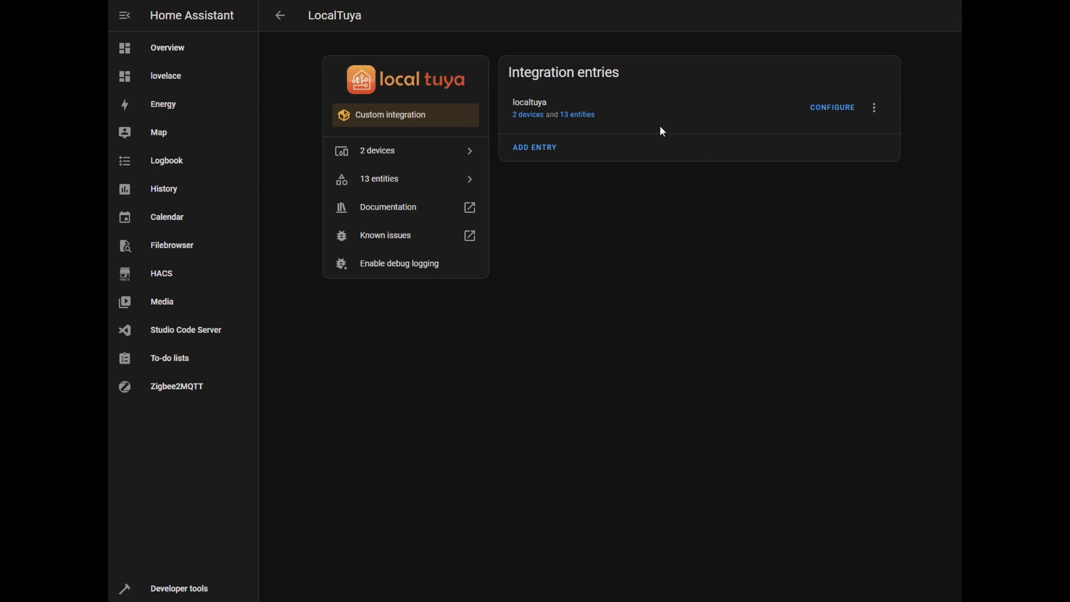
Open the Dinning Presence device page from the LocalTuya integration's device list
{"action": "left_click", "coordinate": [529, 116]}
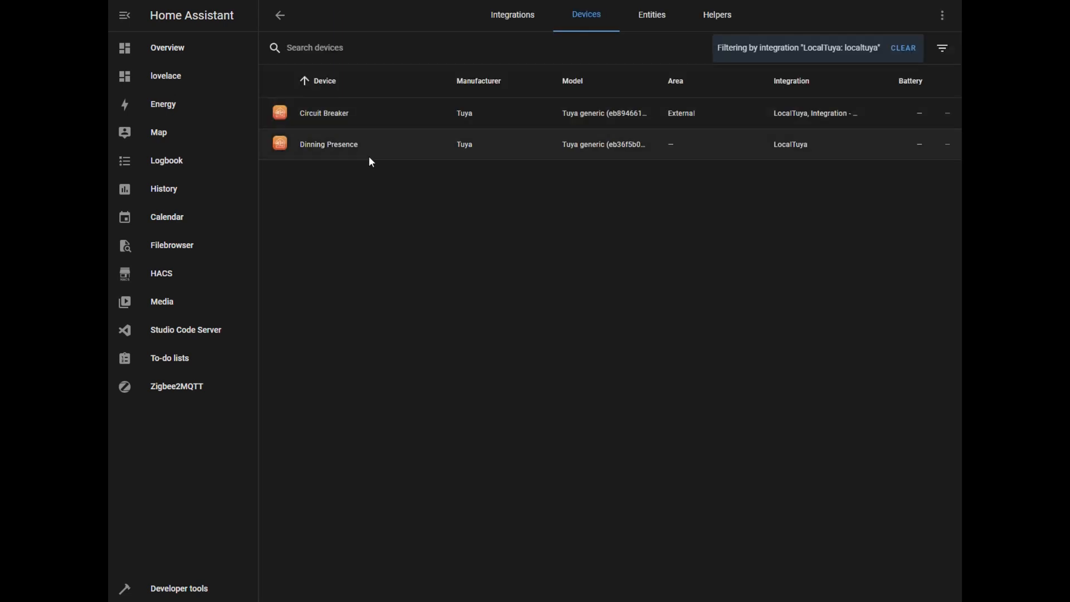
{"action": "left_click", "coordinate": [350, 145]}
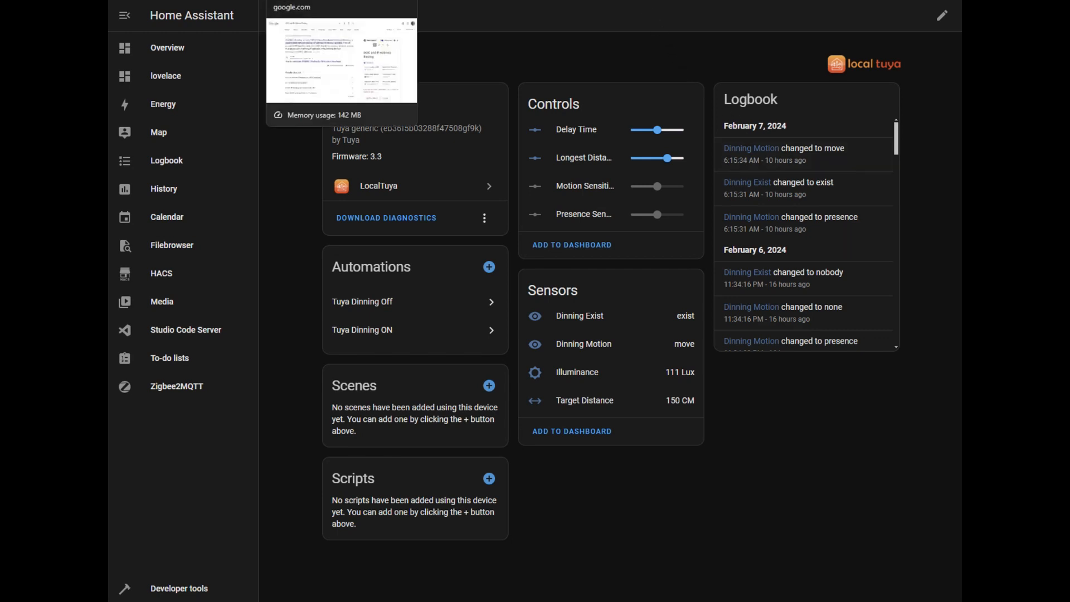
Switch to the Google results for "MAC and IP Address Binding", highlight the search phrase, and return to Home Assistant
{"action": "left_click", "coordinate": [341, 1]}
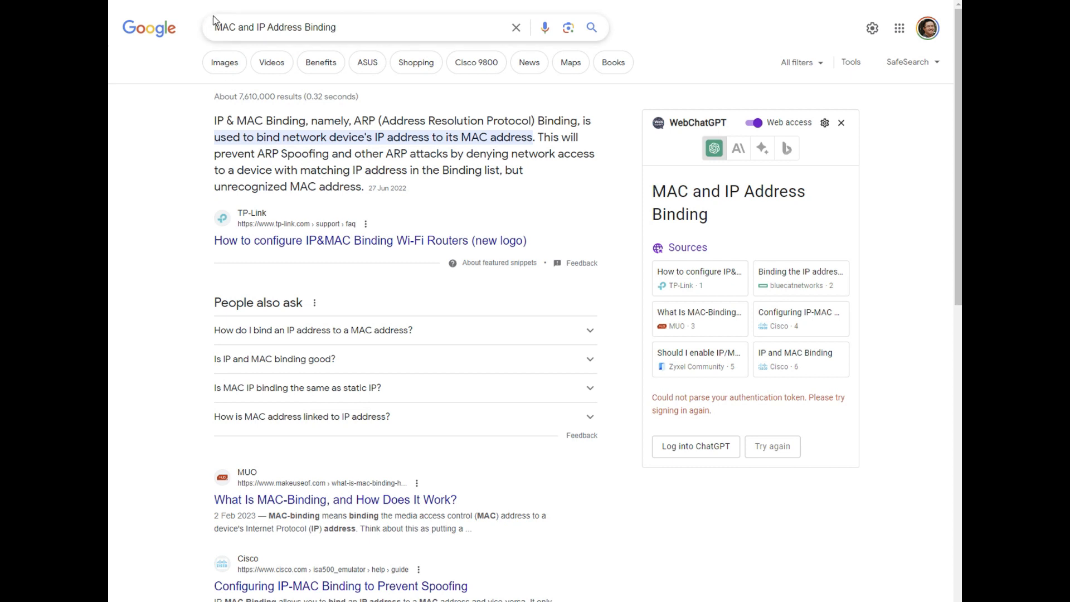
{"action": "left_click_drag", "start_coordinate": [217, 28], "coordinate": [372, 31]}
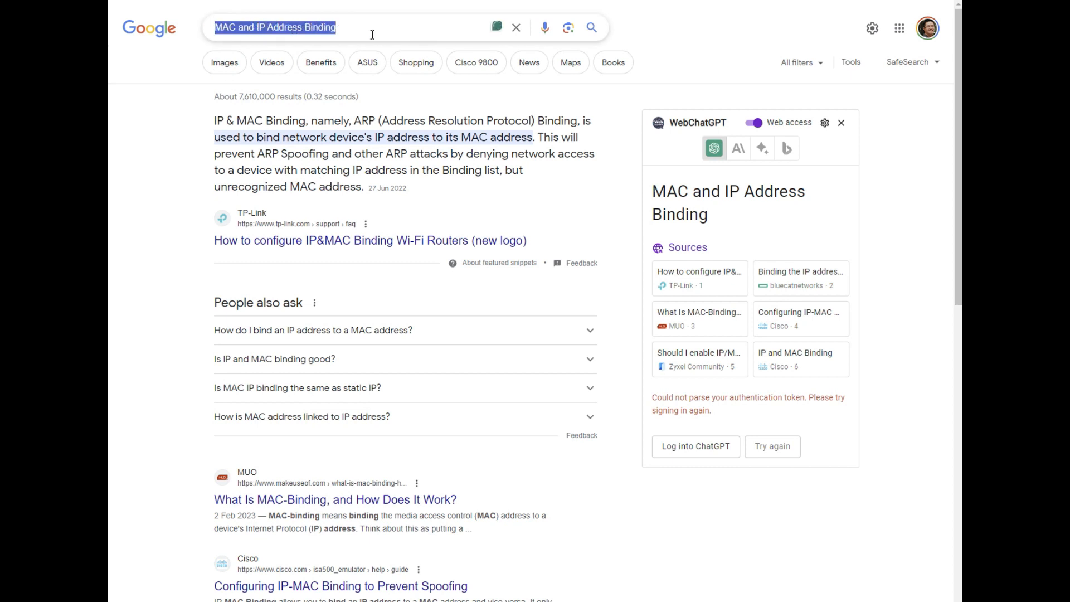
{"action": "left_click", "coordinate": [170, 325]}
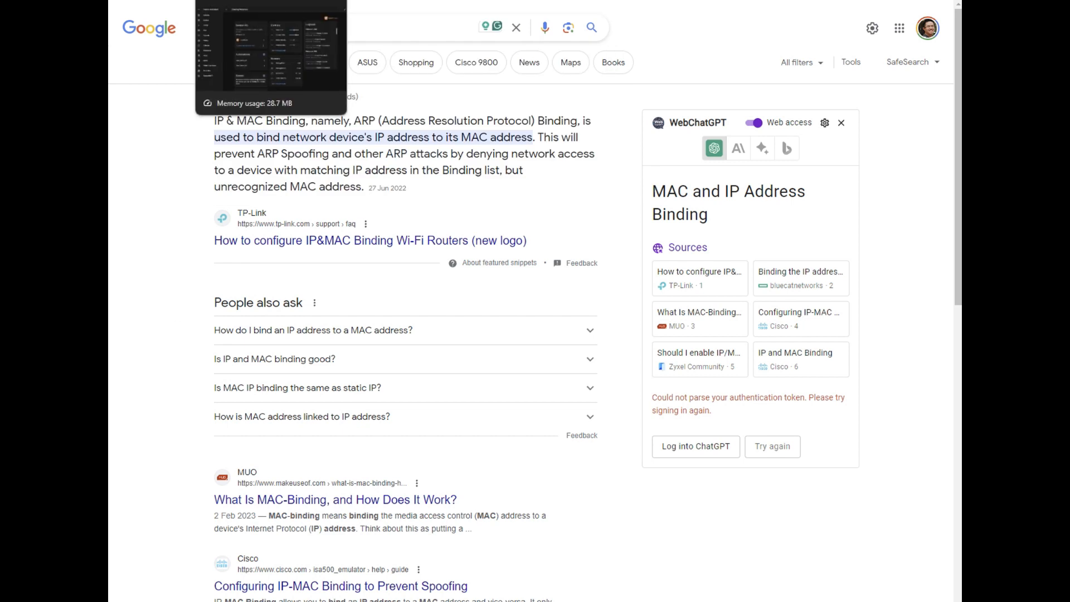
{"action": "left_click", "coordinate": [375, 1]}
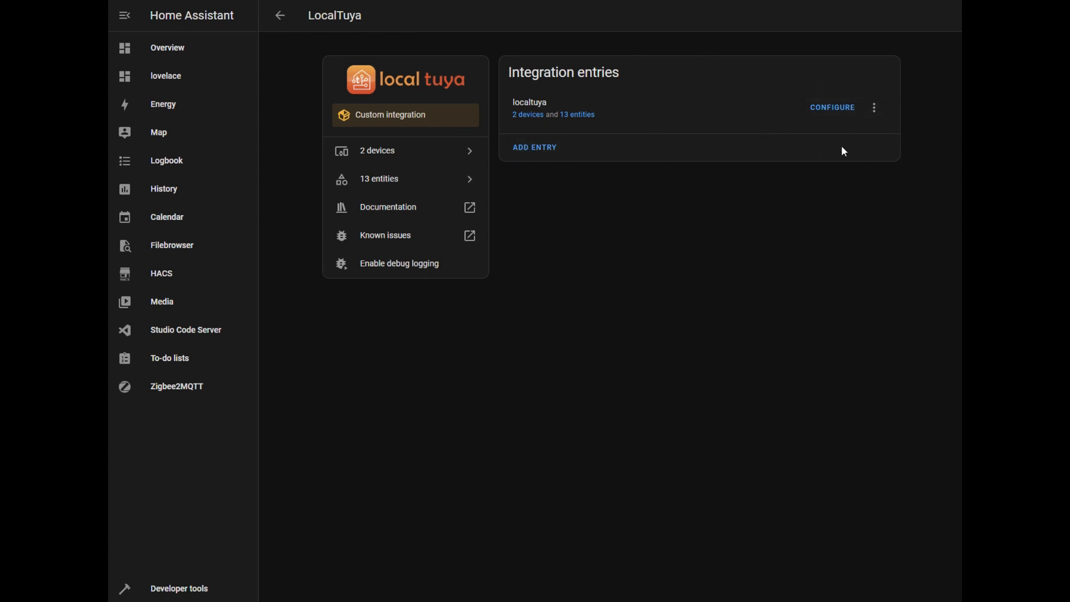
Review the device details form for adding a new device in the LocalTuya configuration and close it
{"action": "left_click", "coordinate": [832, 111]}
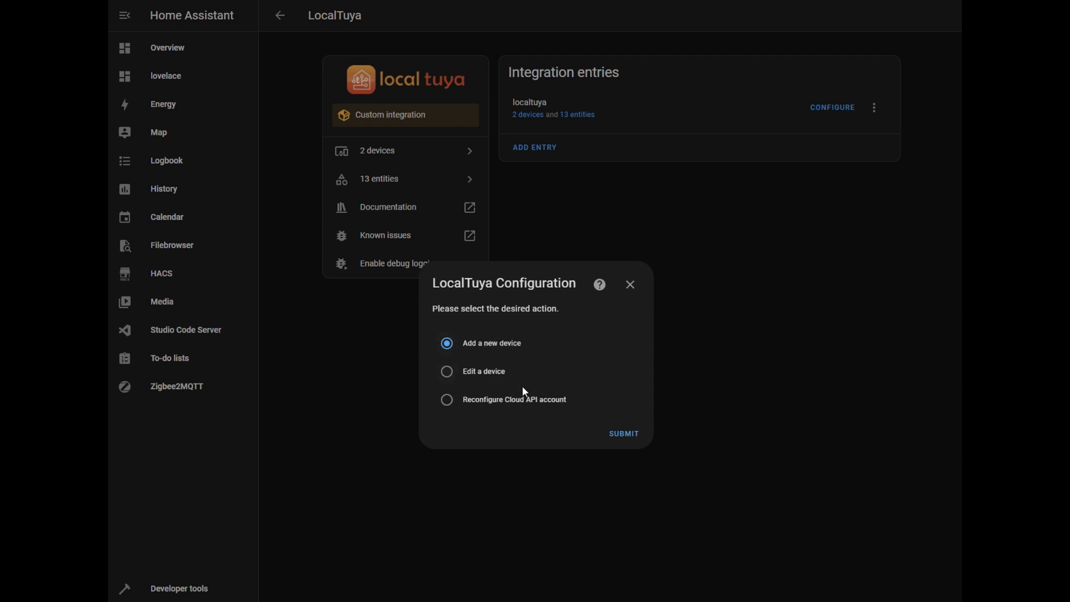
{"action": "left_click", "coordinate": [624, 434]}
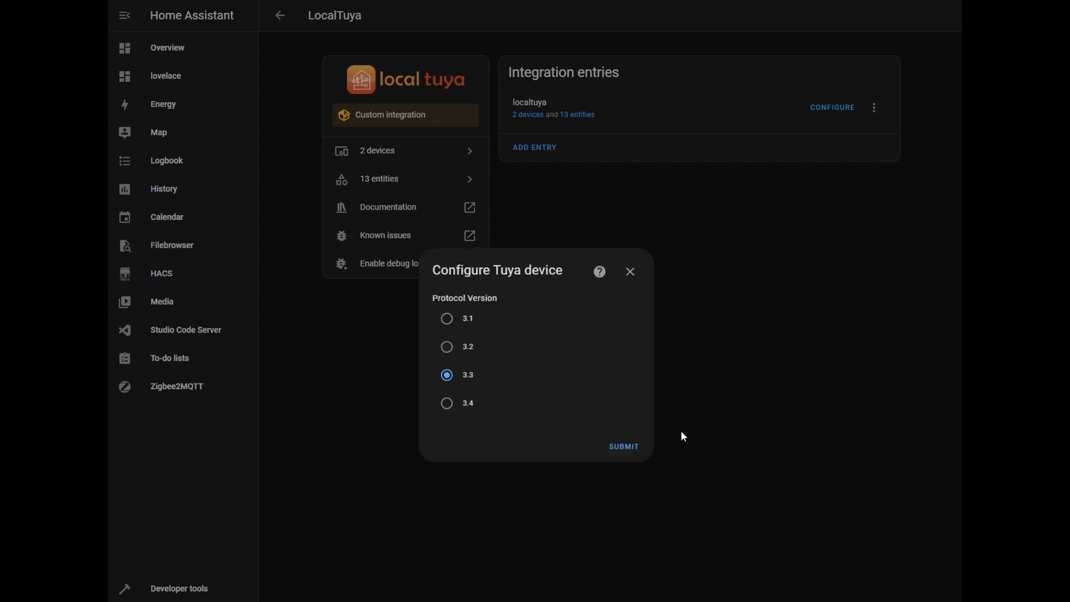
{"action": "left_click", "coordinate": [682, 433]}
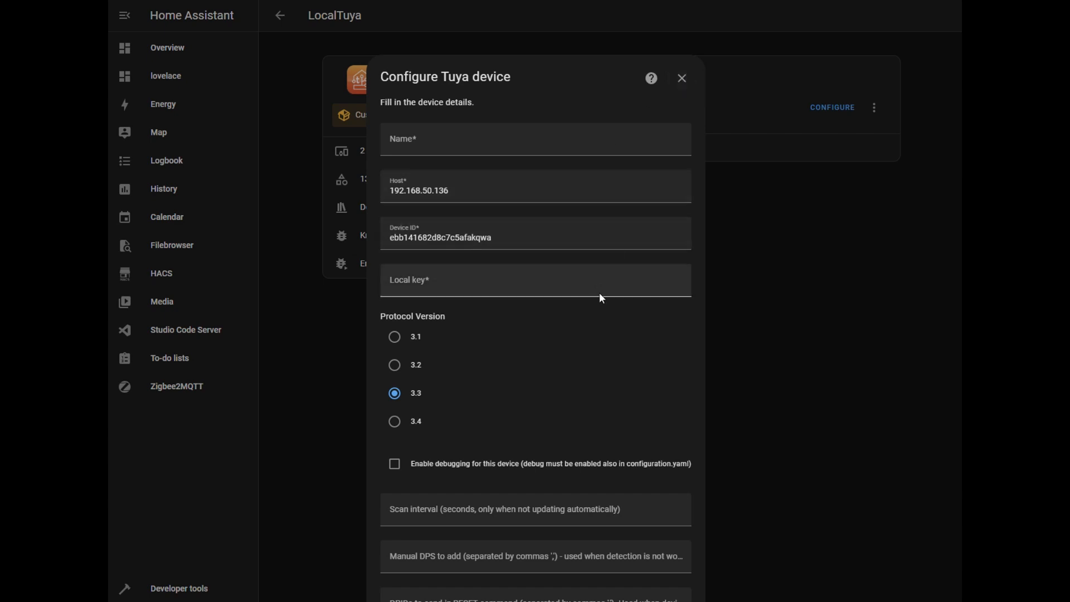
{"action": "left_click", "coordinate": [682, 77]}
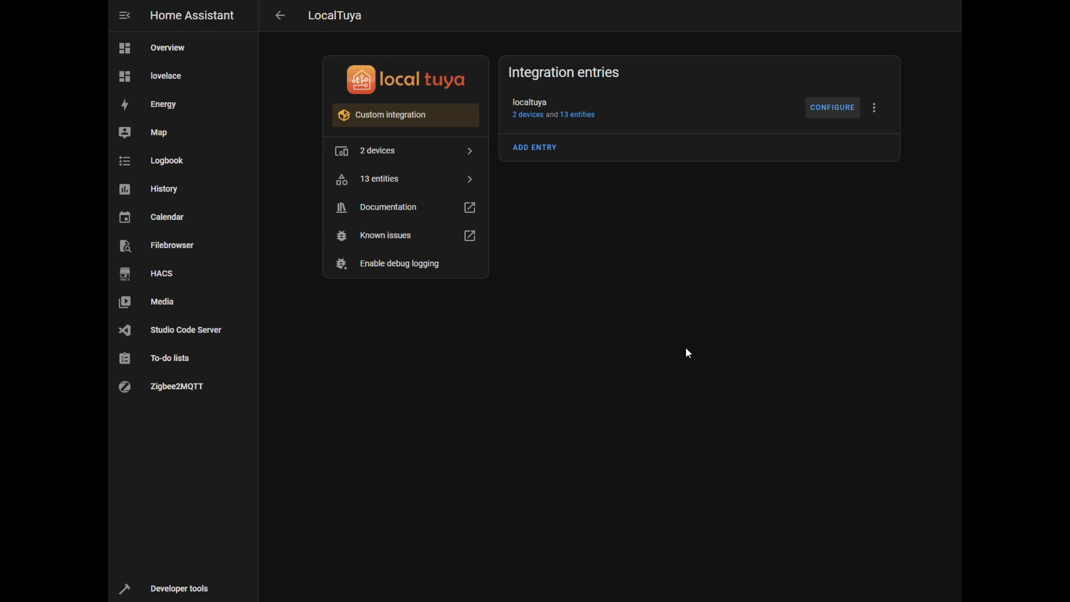
Review the Dinning Presence device's controls and sensors and return to the LocalTuya device list
{"action": "left_click", "coordinate": [532, 116]}
{"action": "left_click", "coordinate": [516, 147]}
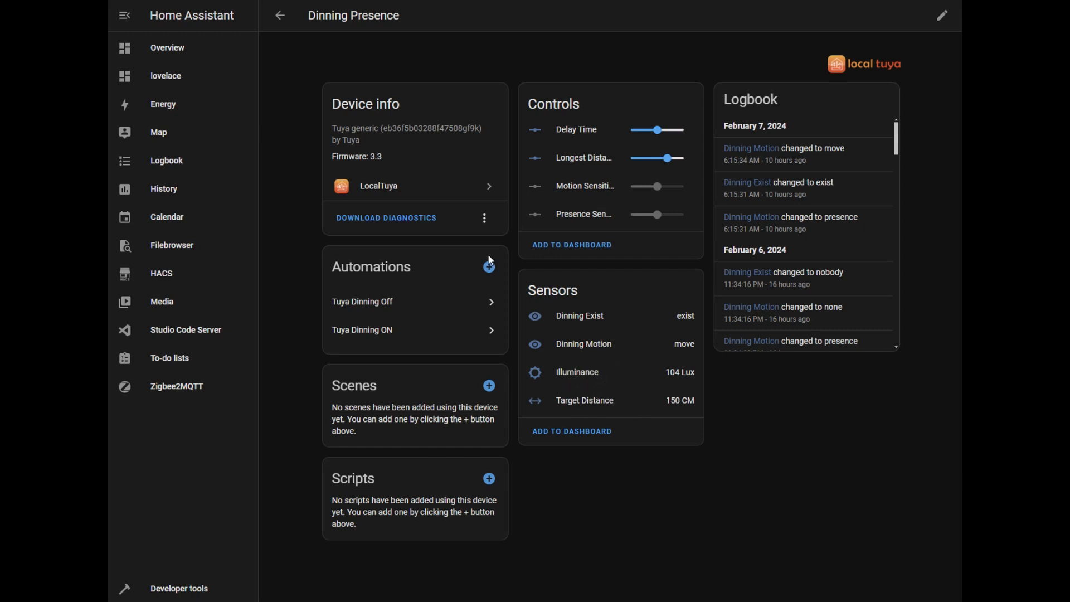
{"action": "left_click", "coordinate": [281, 16]}
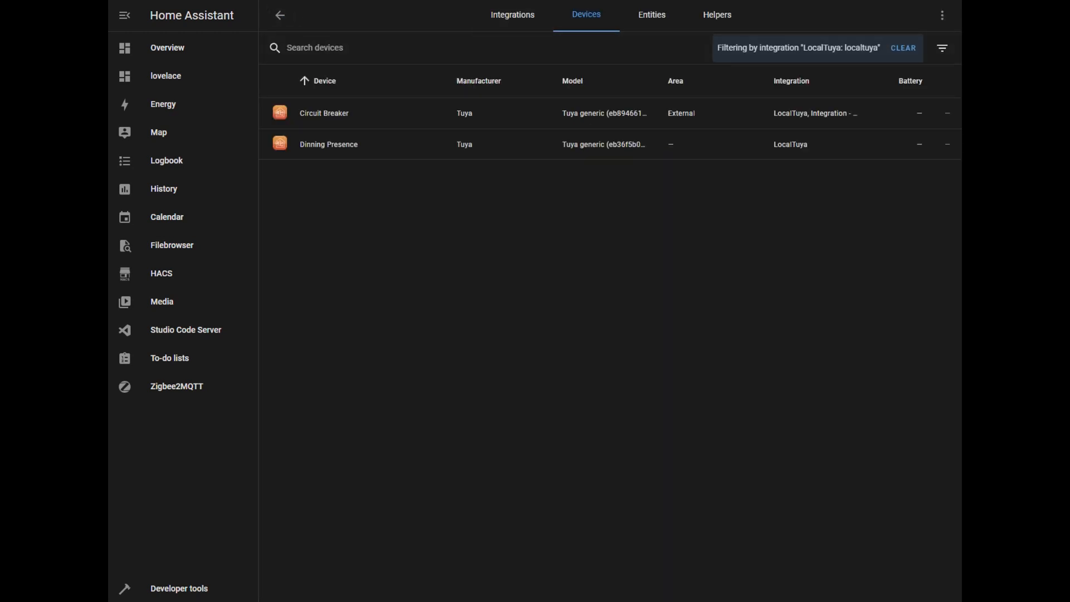
Examine the Dinning Motion, Dinning Exist and Target Distance history on the E2 dashboard view
{"action": "left_click", "coordinate": [457, 0]}
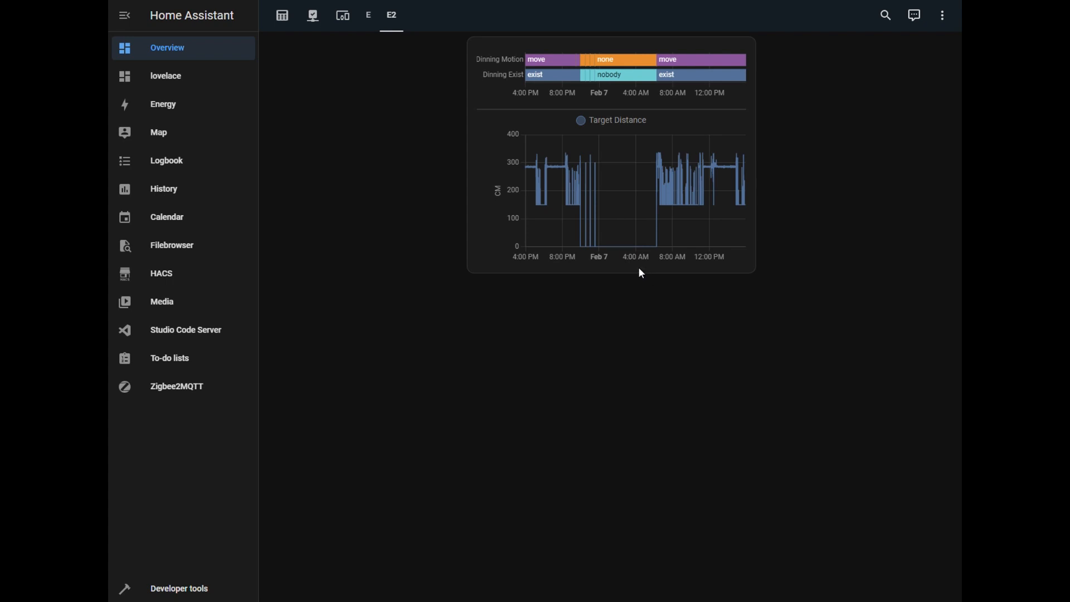
{"action": "mouse_move", "coordinate": [592, 202]}
{"action": "mouse_move", "coordinate": [657, 232]}
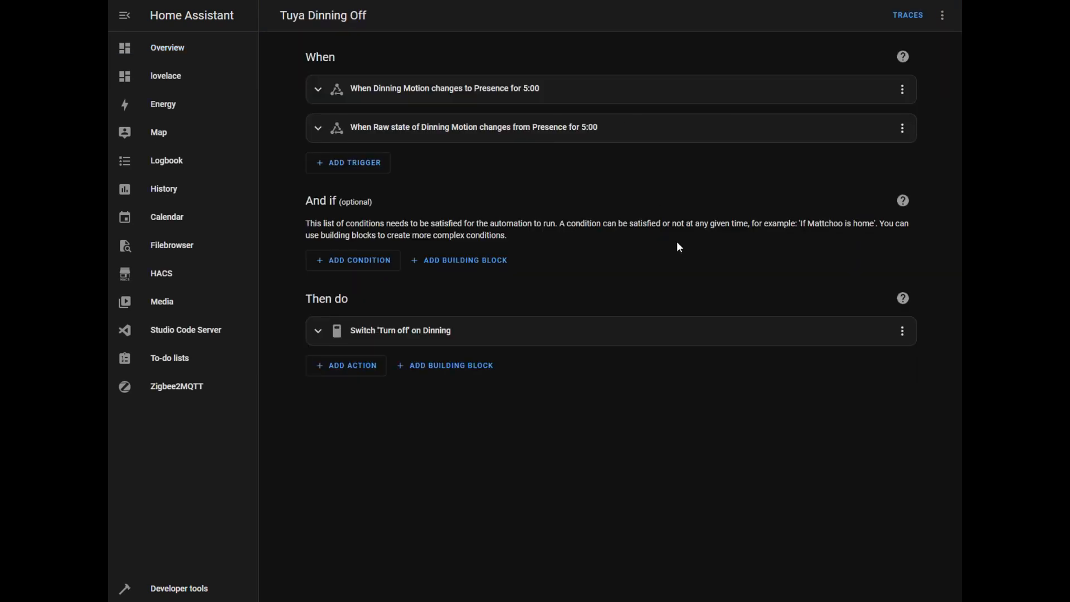
Inspect the Dinning Motion "to Presence" trigger of the Tuya Dinning Off automation and check the automation's traces
{"action": "left_click", "coordinate": [465, 89]}
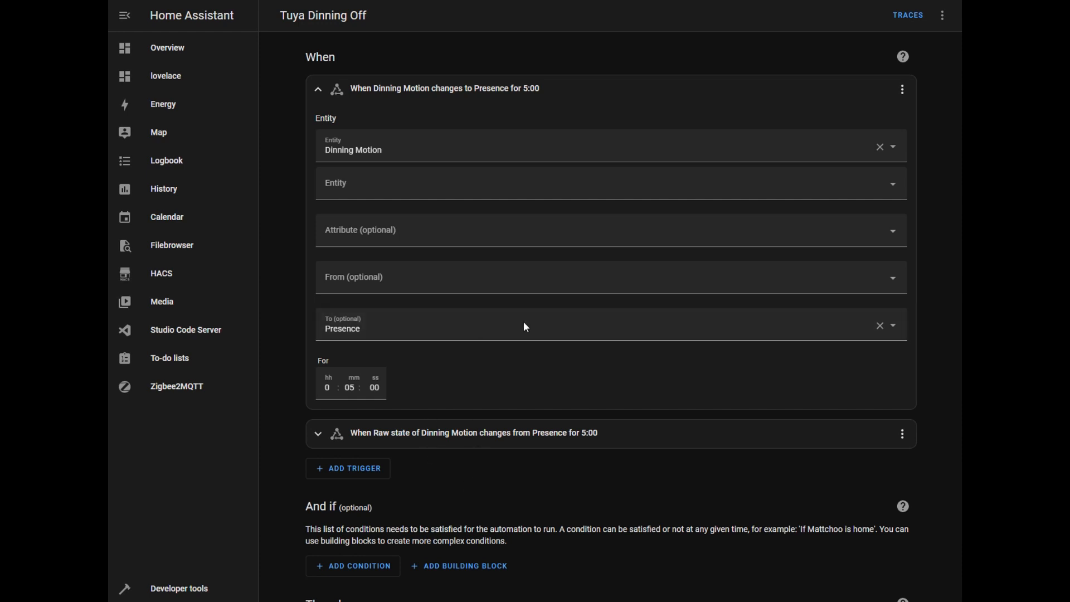
{"action": "left_click", "coordinate": [908, 16]}
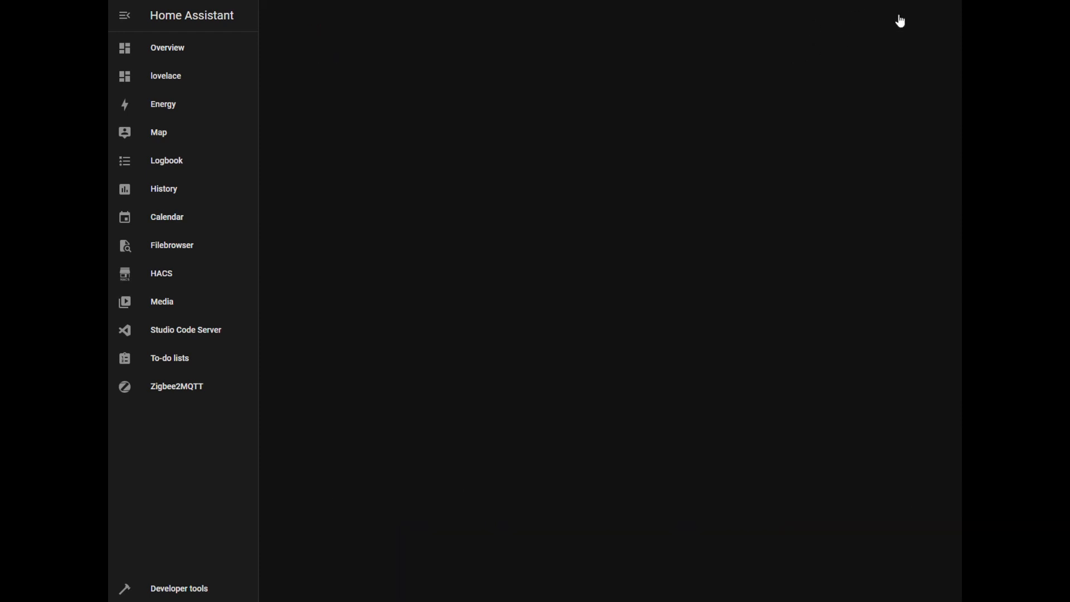
{"action": "left_click_drag", "start_coordinate": [276, 80], "coordinate": [381, 98]}
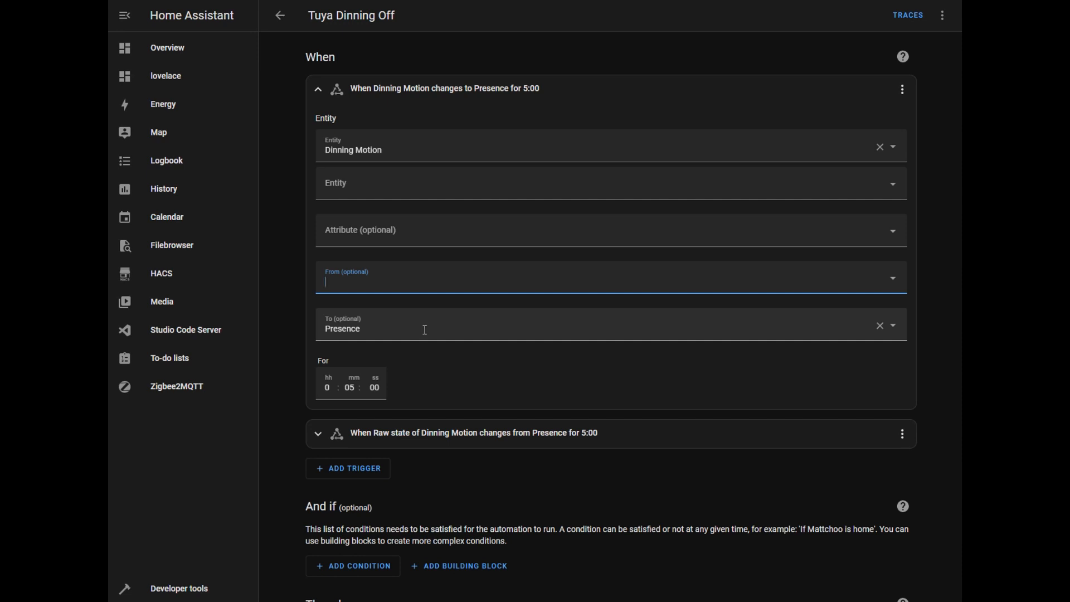
Check the Dinning Presence device page and the From state options of the Tuya Dinning Off automation's first trigger
{"action": "left_click", "coordinate": [409, 283]}
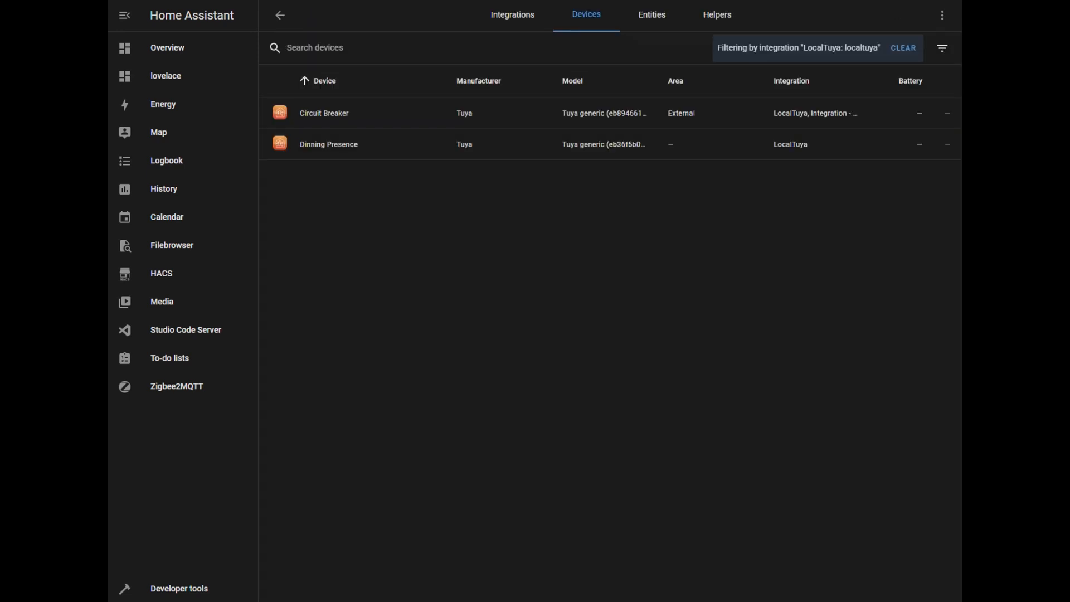
{"action": "left_click", "coordinate": [360, 147]}
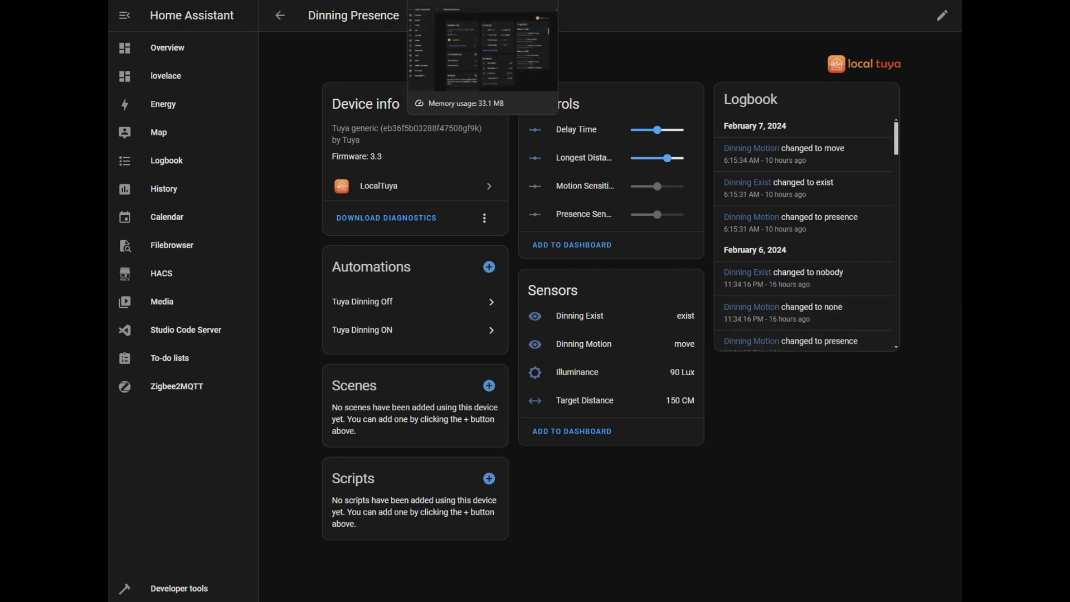
{"action": "left_click", "coordinate": [580, 1]}
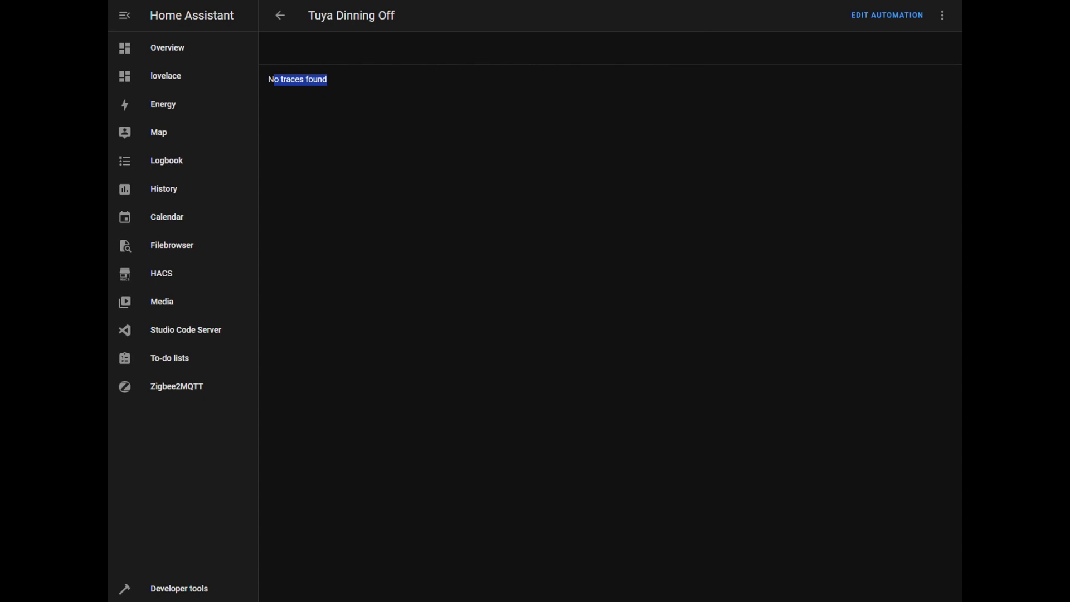
{"action": "left_click", "coordinate": [663, 0]}
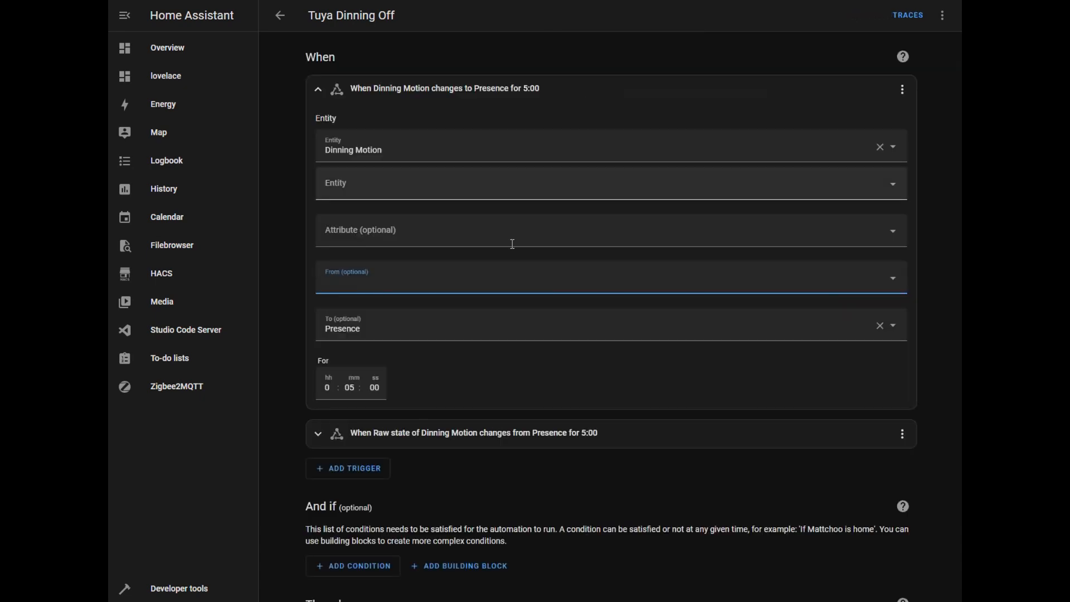
{"action": "left_click", "coordinate": [420, 282]}
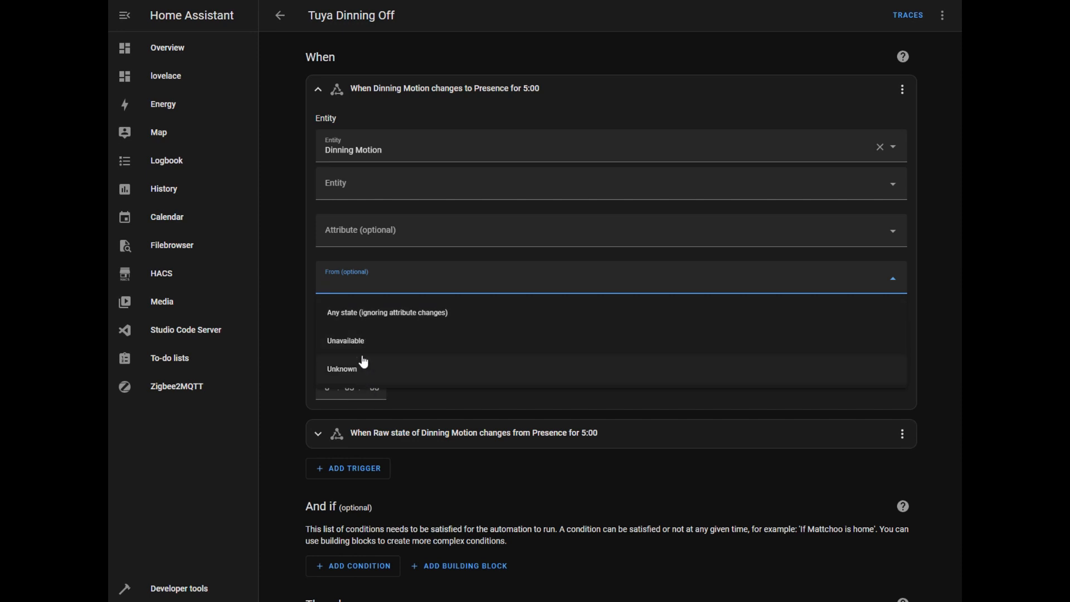
{"action": "key", "text": "Escape"}
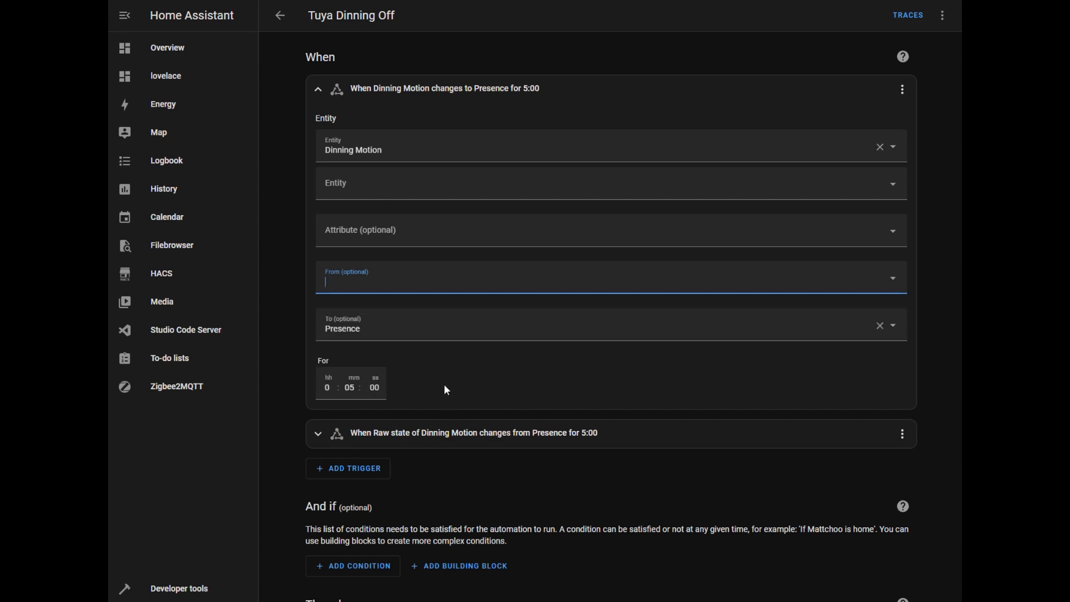
Expand the Raw state trigger of Dinning Motion and compare its From, To and duration settings with the first trigger
{"action": "left_click", "coordinate": [418, 433]}
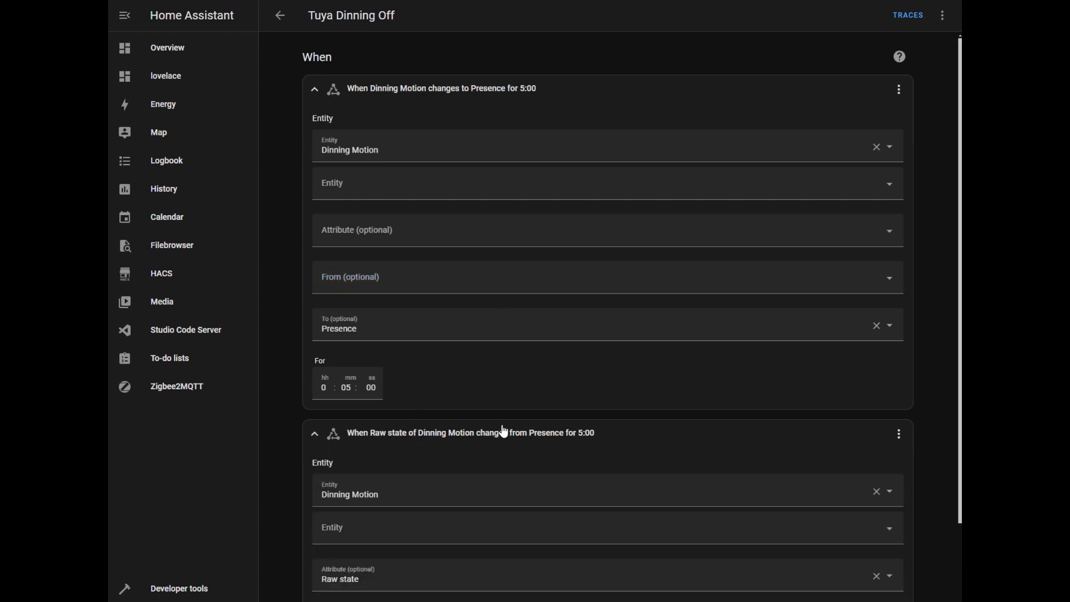
{"action": "scroll", "coordinate": [507, 391], "scroll_direction": "down", "scroll_amount": 5}
{"action": "left_click", "coordinate": [399, 402]}
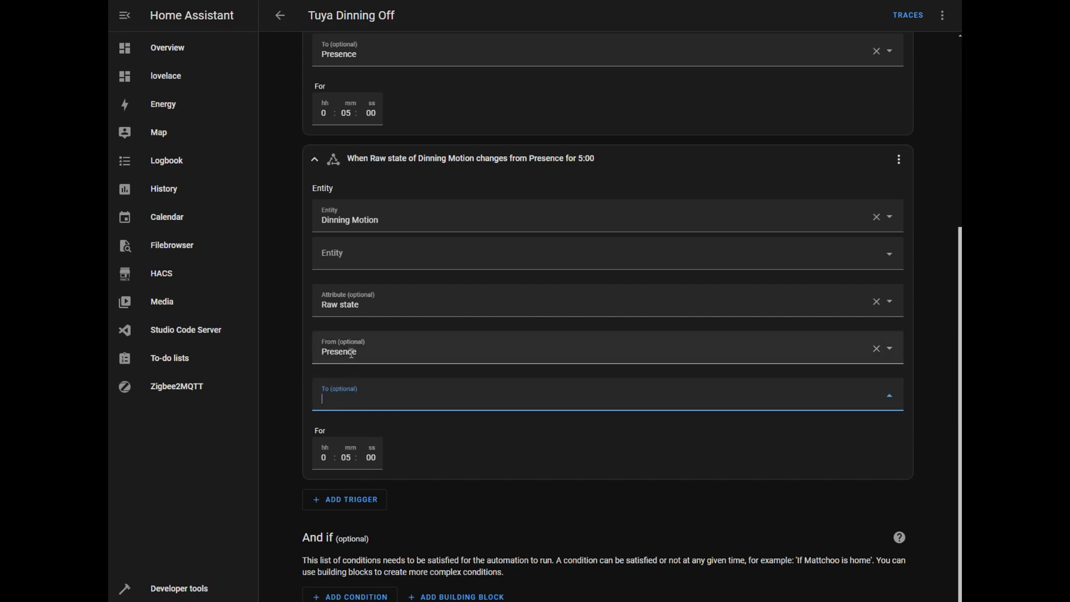
{"action": "scroll", "coordinate": [459, 290], "scroll_direction": "up", "scroll_amount": 5}
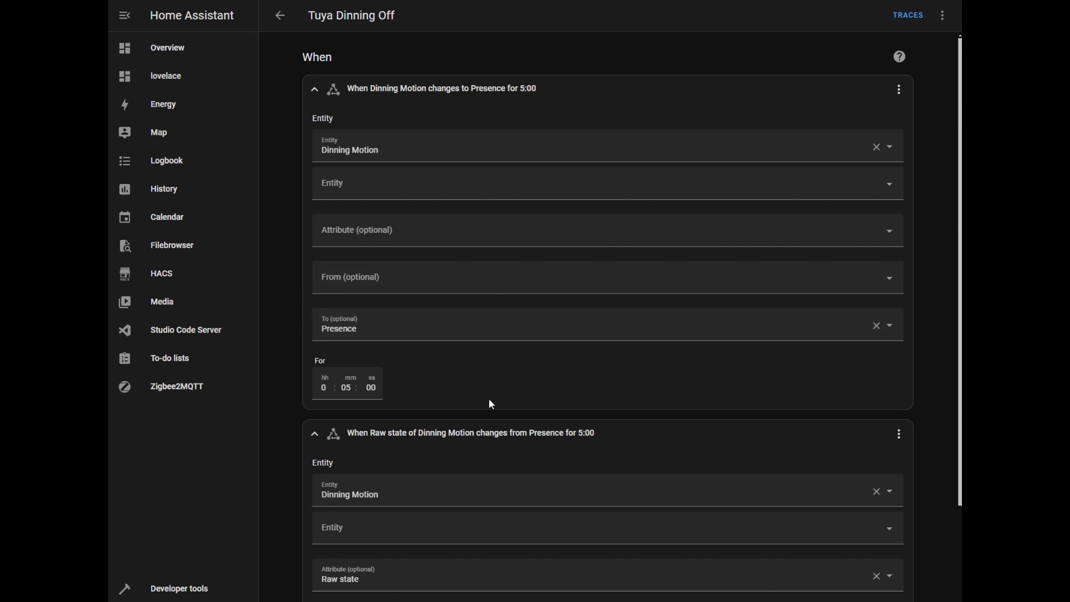
{"action": "scroll", "coordinate": [514, 409], "scroll_direction": "down", "scroll_amount": 3}
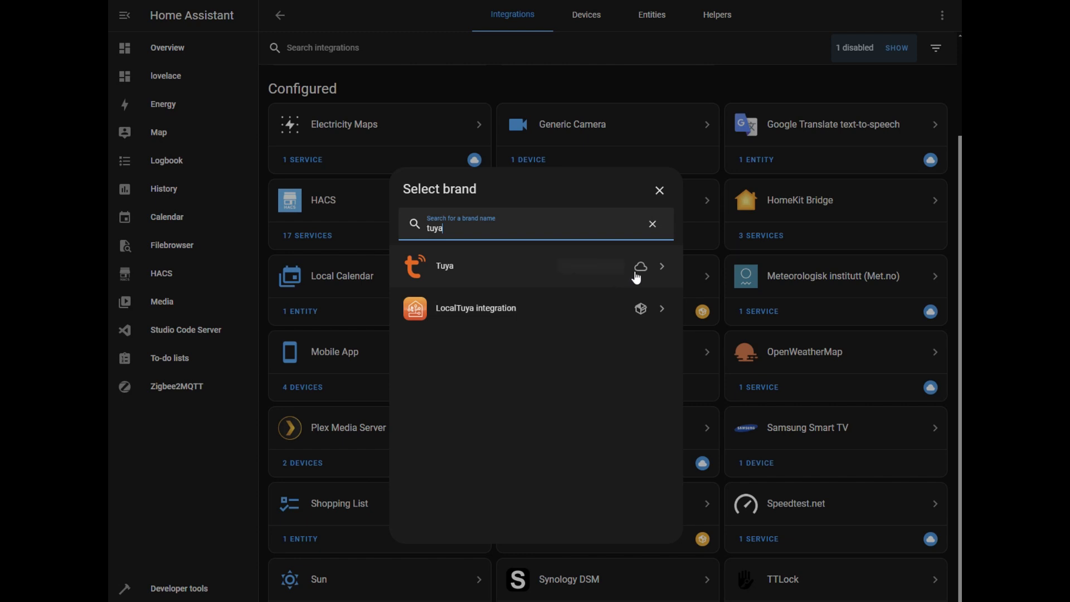
{"action": "mouse_move", "coordinate": [637, 278]}
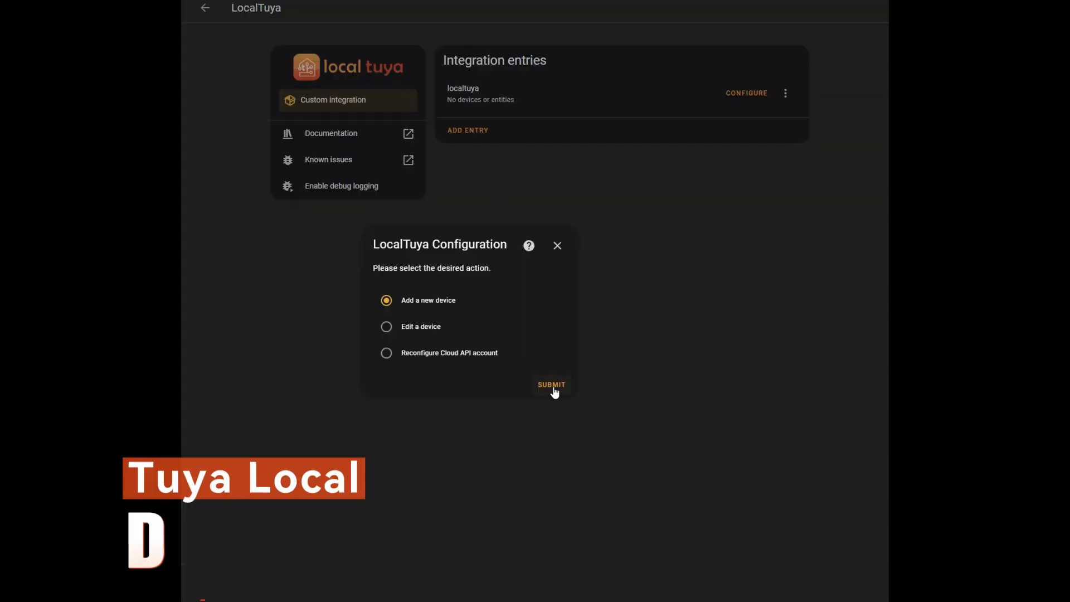
Submit the new LocalTuya device's configuration and choose sensor as the platform for its first entity
{"action": "left_click", "coordinate": [554, 387]}
{"action": "left_click", "coordinate": [331, 351]}
{"action": "left_click", "coordinate": [610, 412]}
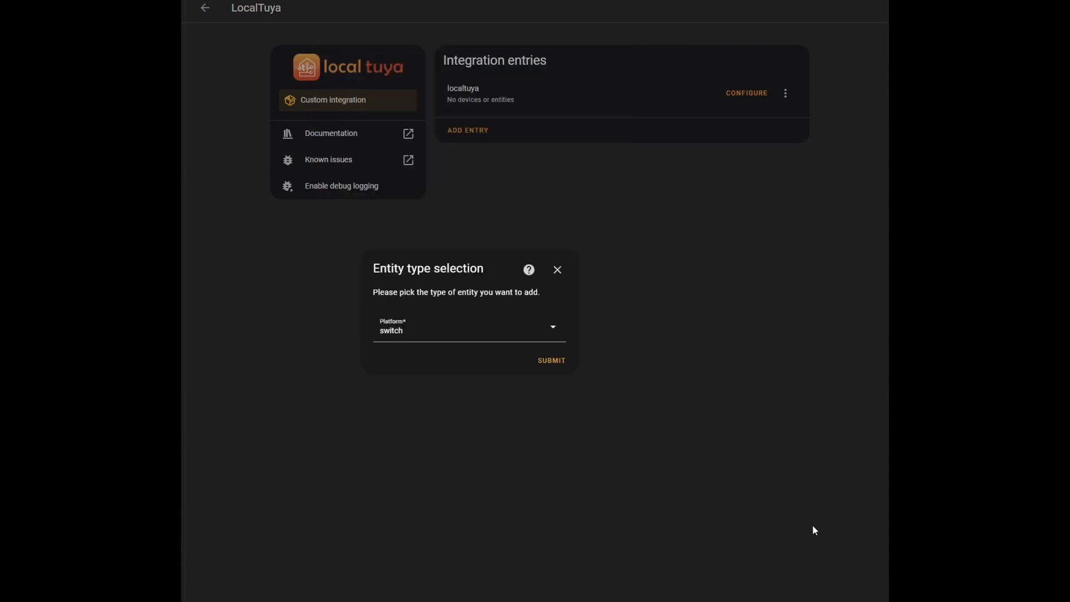
{"action": "left_click", "coordinate": [465, 341]}
{"action": "left_click", "coordinate": [380, 271]}
{"action": "left_click", "coordinate": [410, 360]}
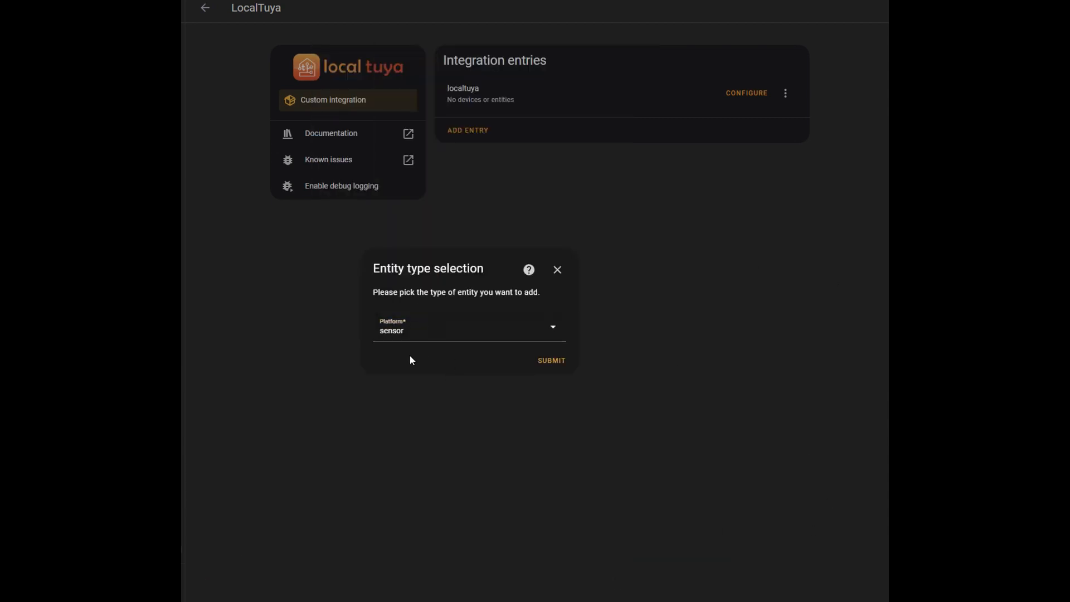
{"action": "left_click", "coordinate": [554, 363]}
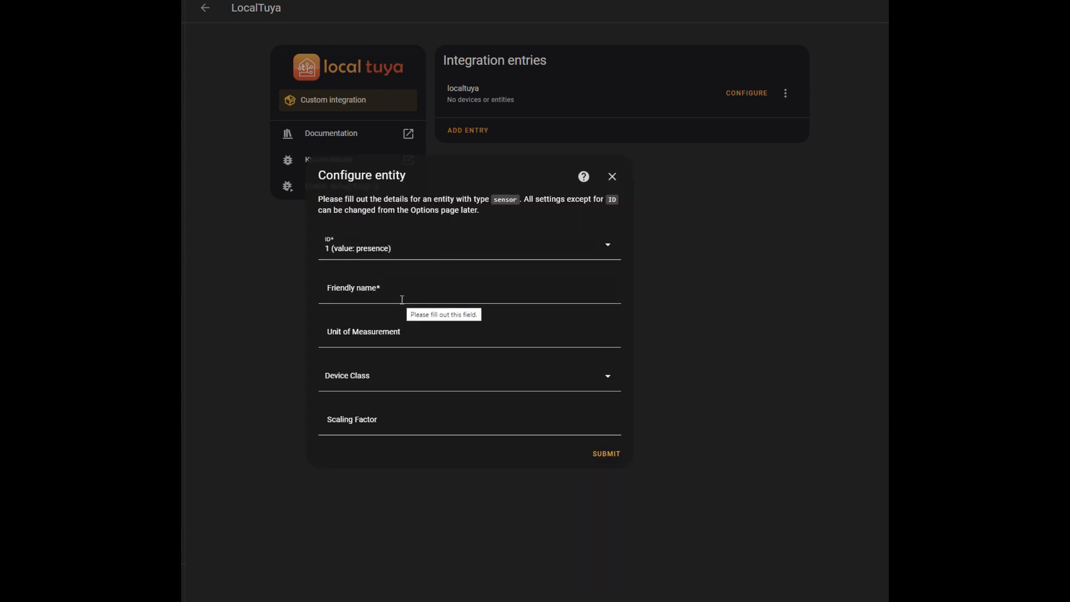
Give the sensor with ID 1 (value: presence) the friendly name "Dinning Motion" and submit it
{"action": "left_click", "coordinate": [402, 300]}
{"action": "type", "text": "Motion"}
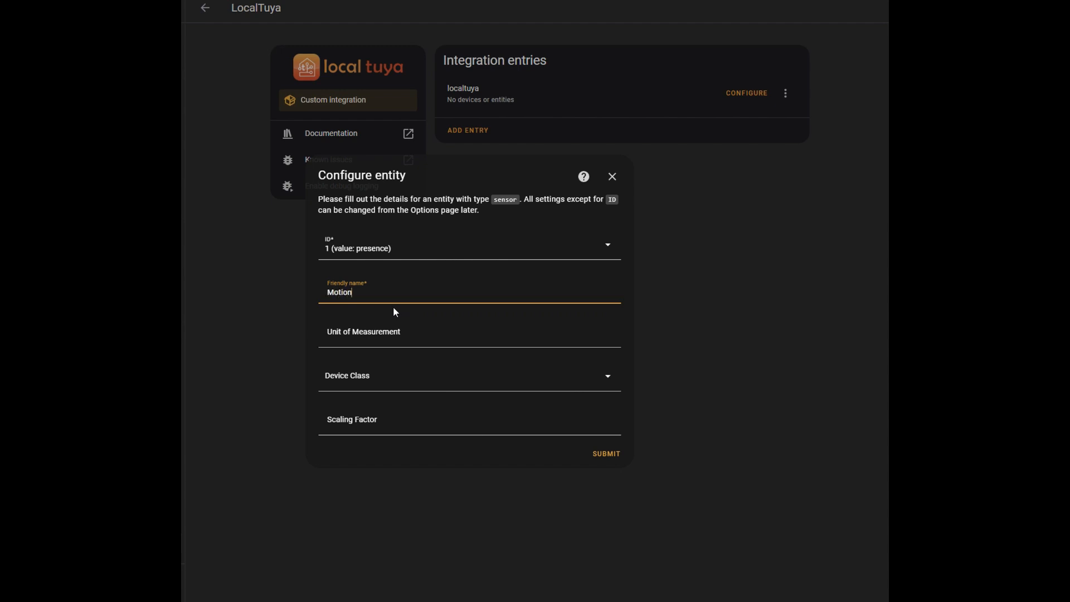
{"action": "type", "text": "Dinning"}
{"action": "left_click", "coordinate": [598, 460]}
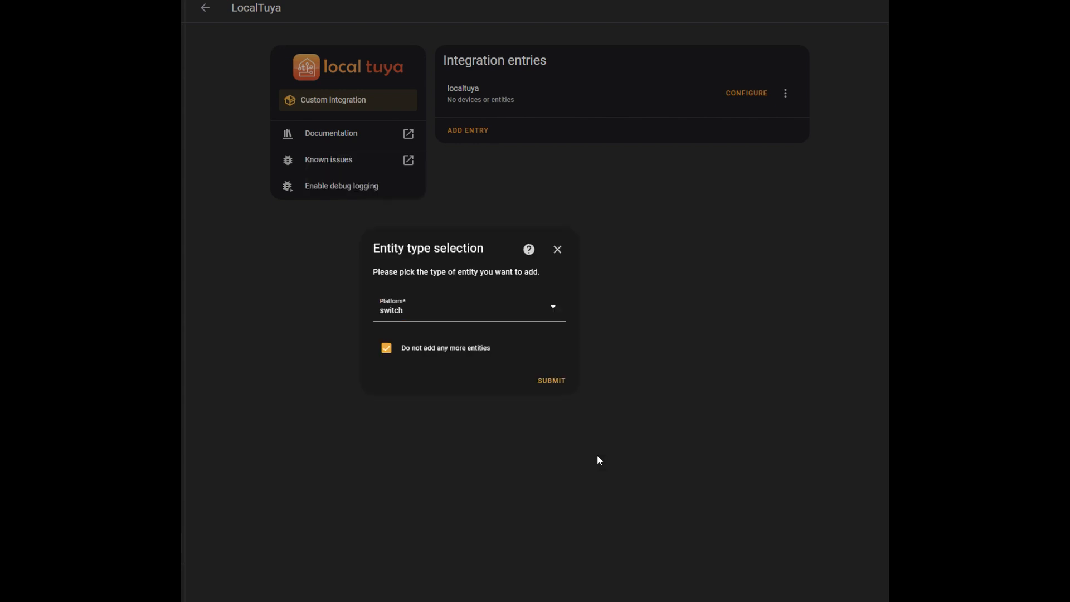
Add another sensor entity with further entities still allowed, and select ID 9 (value: 150) for it
{"action": "left_click", "coordinate": [415, 322]}
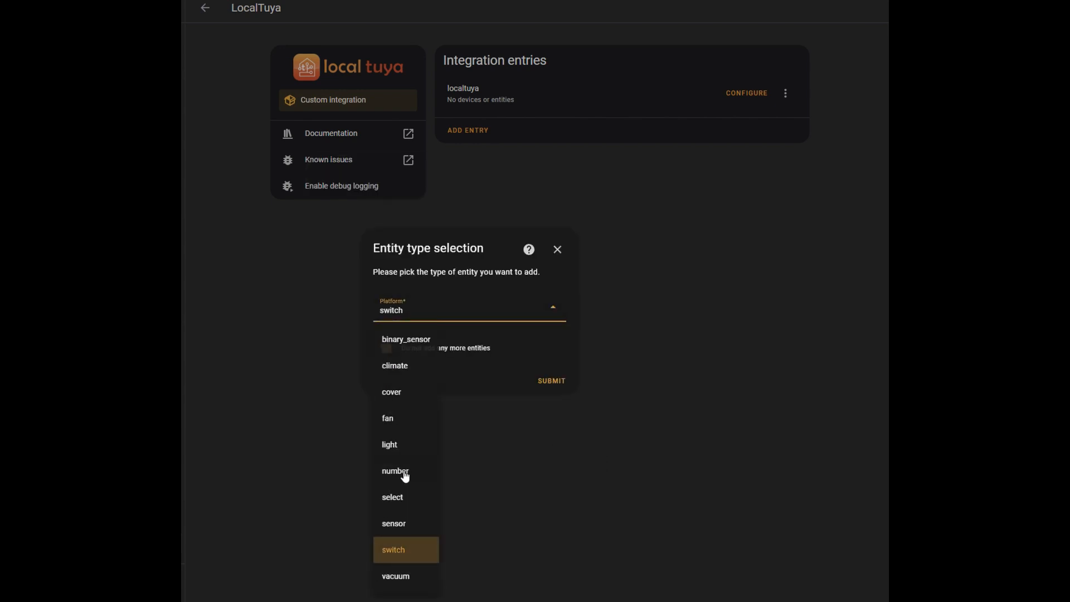
{"action": "left_click", "coordinate": [398, 526]}
{"action": "left_click", "coordinate": [434, 351]}
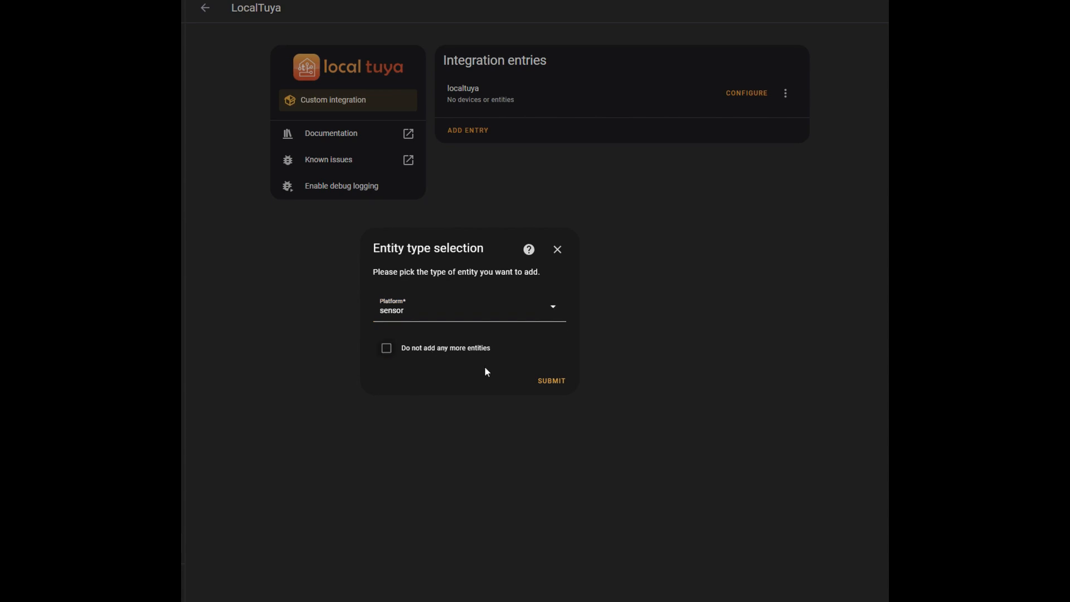
{"action": "left_click", "coordinate": [552, 381]}
{"action": "left_click", "coordinate": [418, 253]}
{"action": "left_click", "coordinate": [348, 333]}
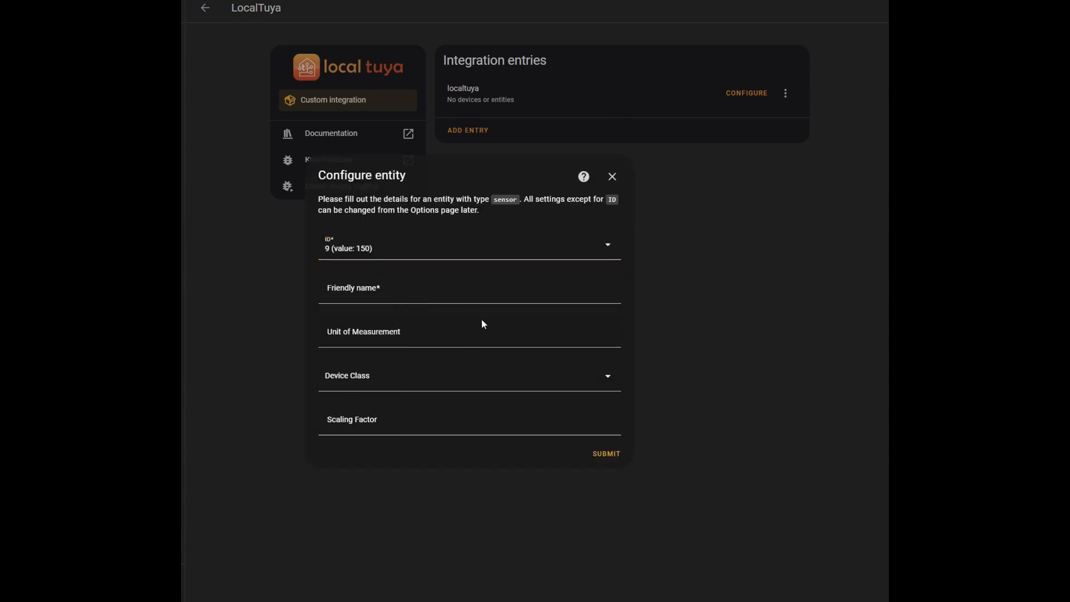
Name the ID 9 sensor "Target Distance", set its unit to CM and device class to distance, and submit it
{"action": "left_click", "coordinate": [376, 299]}
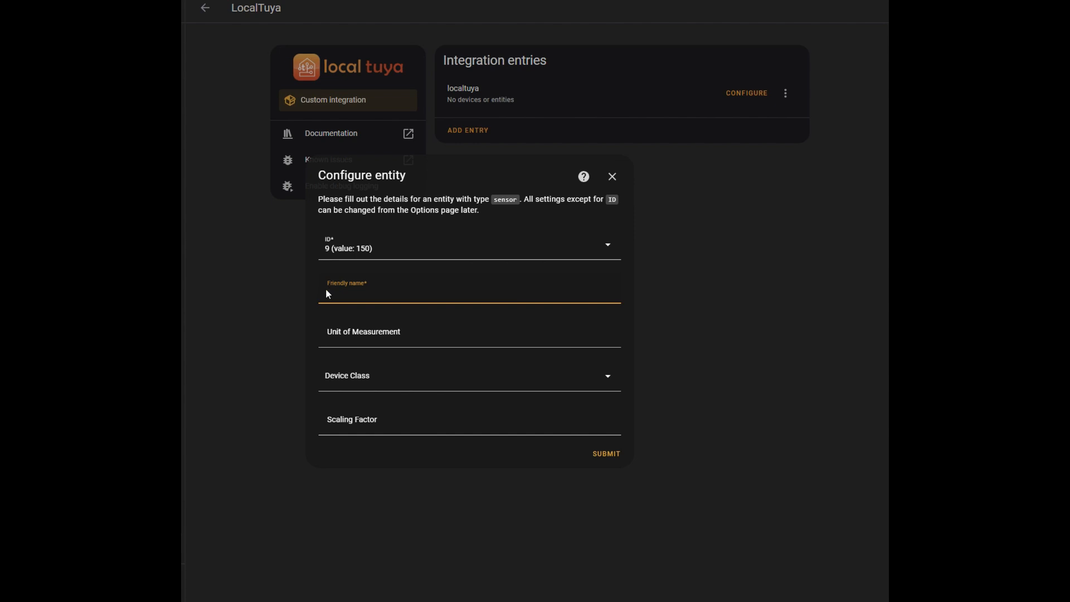
{"action": "type", "text": "Distance"}
{"action": "left_click", "coordinate": [491, 341]}
{"action": "type", "text": "CM"}
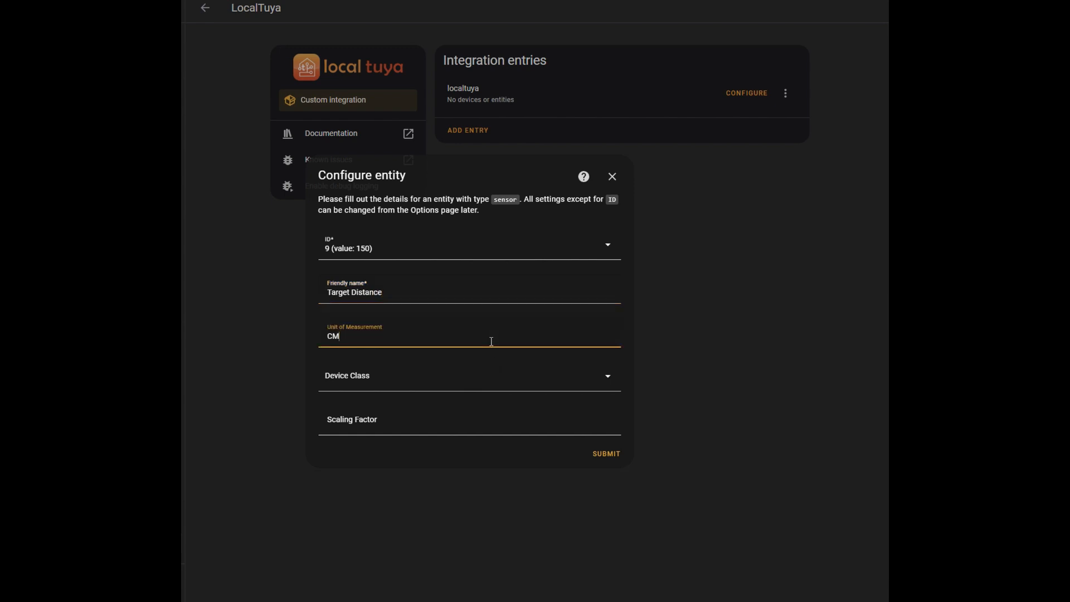
{"action": "left_click", "coordinate": [525, 379]}
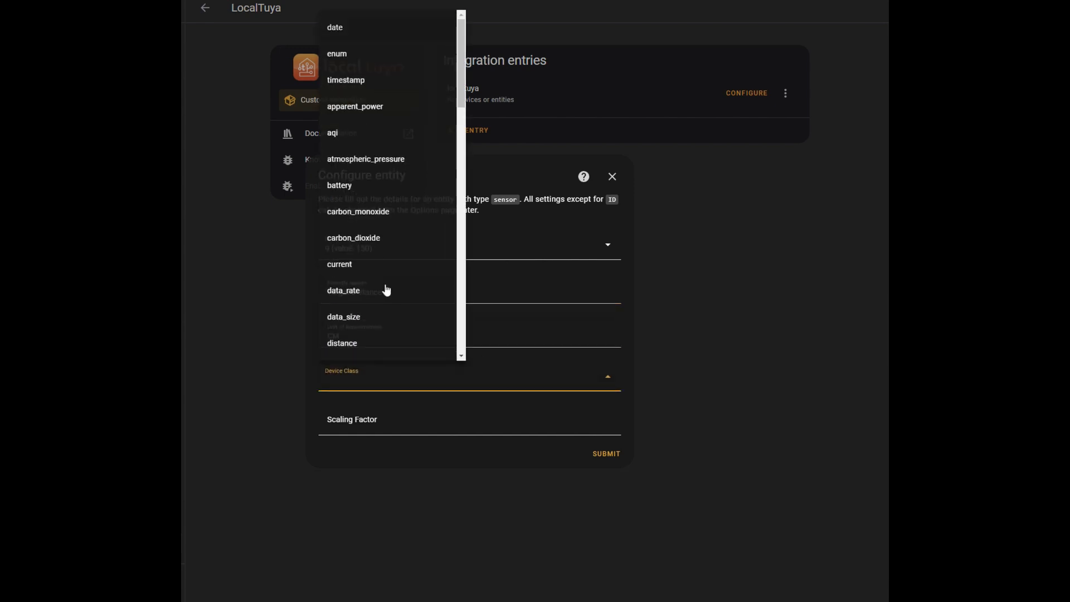
{"action": "left_click", "coordinate": [361, 345]}
{"action": "left_click", "coordinate": [607, 454]}
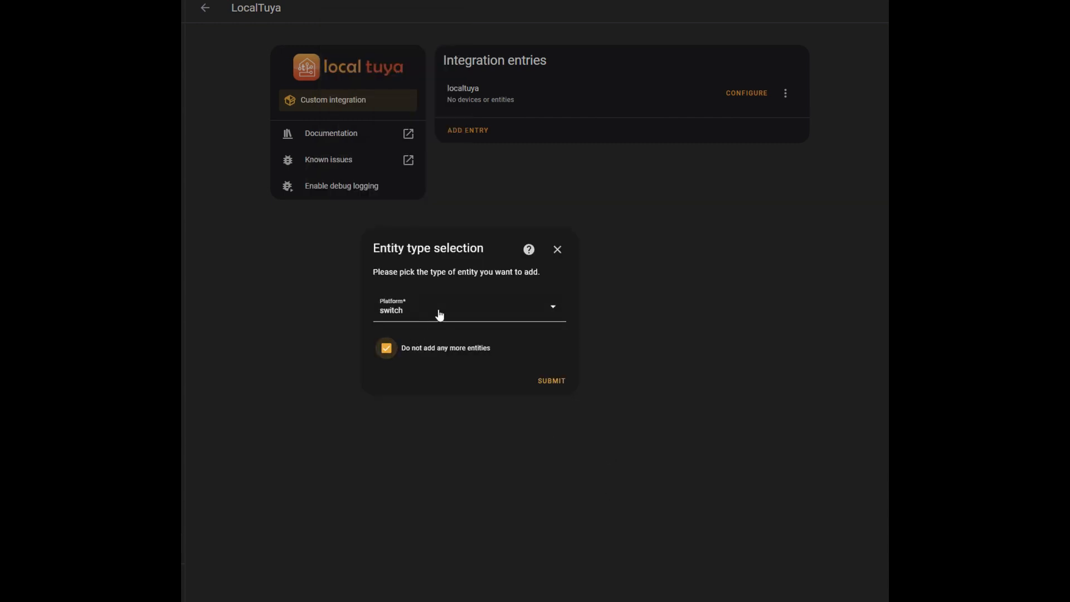
Add a sensor entity for ID 101 (value: exist) with the friendly name "Dinning Exist", keeping further entities allowed
{"action": "left_click", "coordinate": [386, 349]}
{"action": "left_click", "coordinate": [452, 311]}
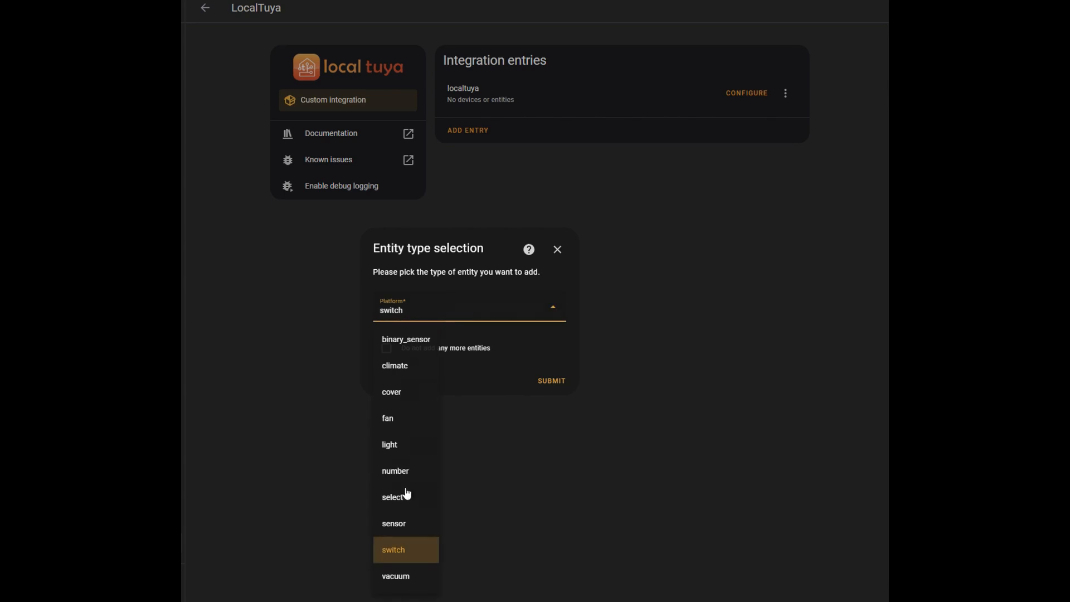
{"action": "left_click", "coordinate": [408, 523]}
{"action": "left_click", "coordinate": [551, 385]}
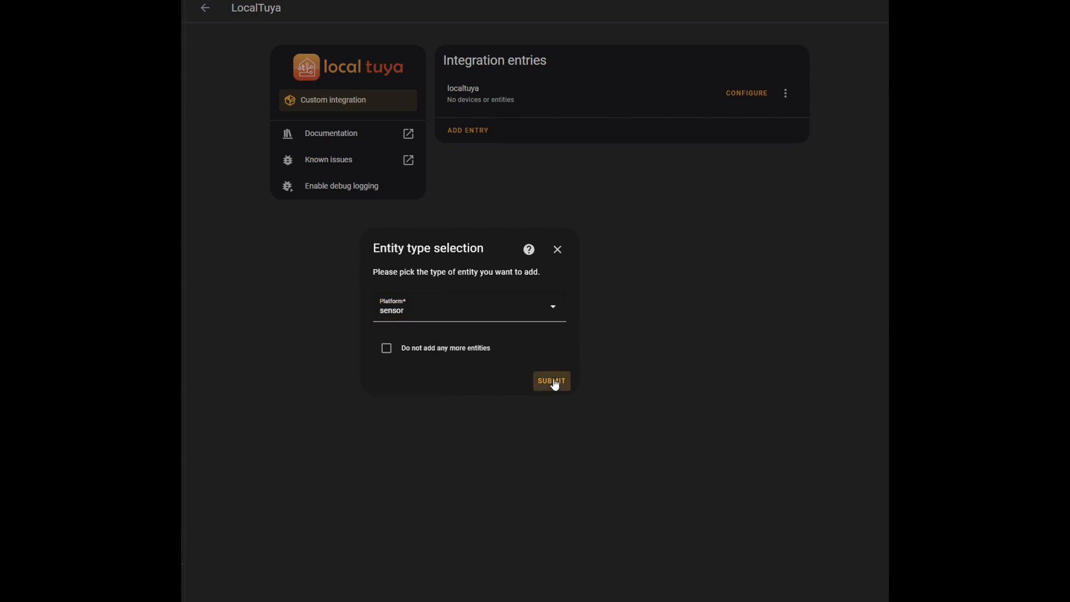
{"action": "left_click", "coordinate": [396, 252]}
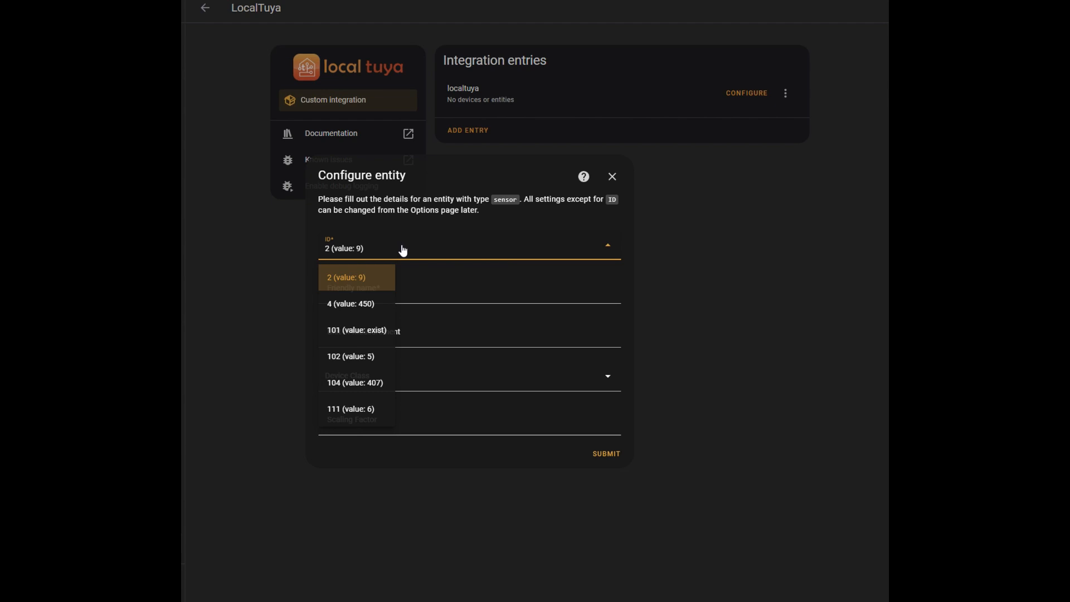
{"action": "left_click", "coordinate": [362, 331]}
{"action": "left_click", "coordinate": [376, 296]}
{"action": "type", "text": "D"}
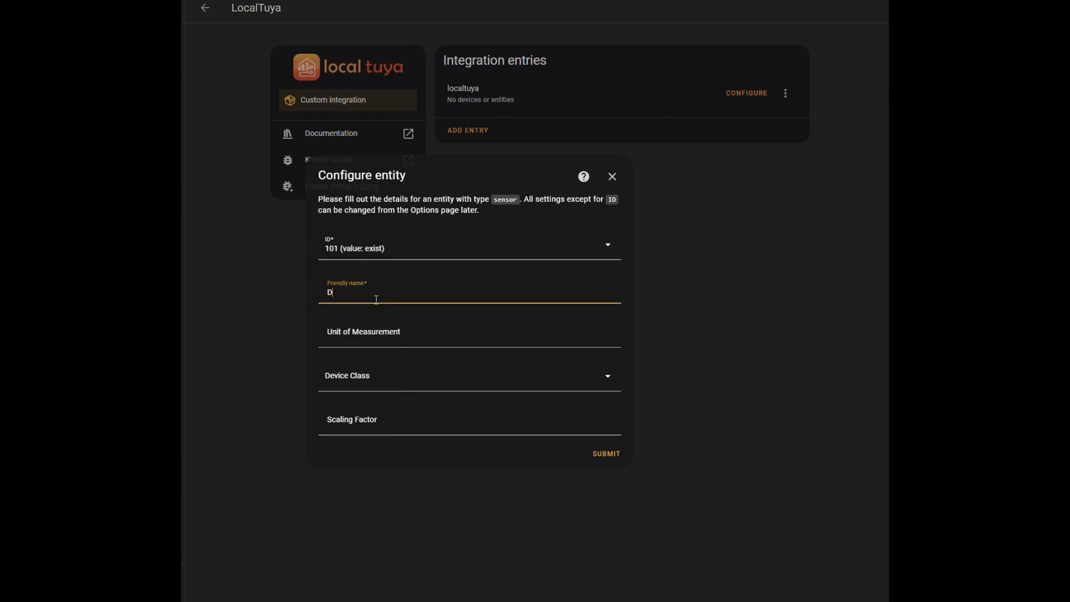
{"action": "type", "text": "inning Exist"}
{"action": "left_click", "coordinate": [607, 454]}
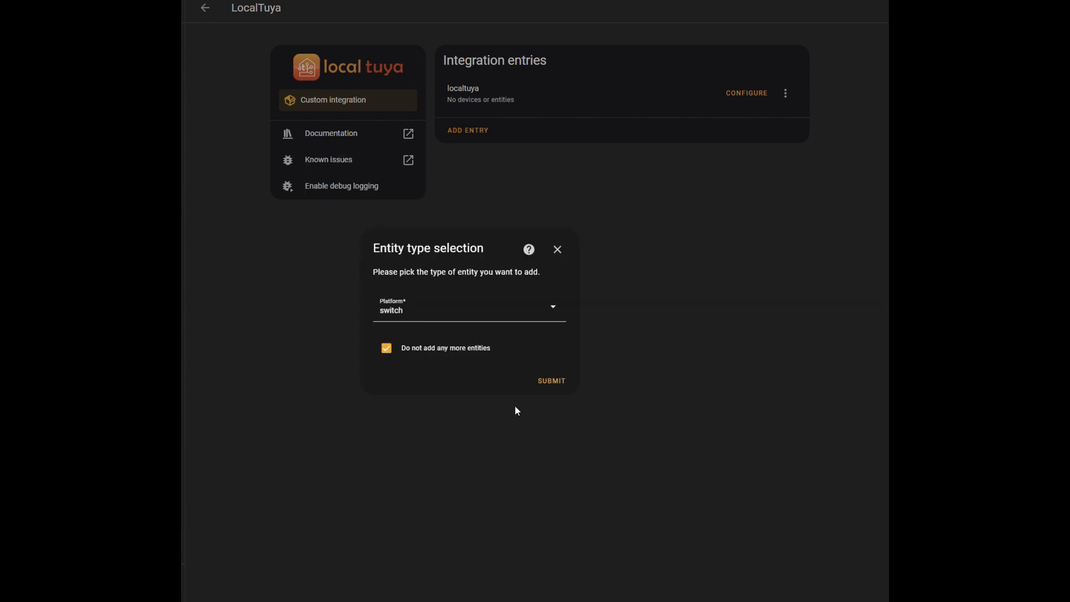
Start another sensor entity with further entities still allowed, and select ID 104 (value: 407)
{"action": "left_click", "coordinate": [387, 351]}
{"action": "left_click", "coordinate": [429, 315]}
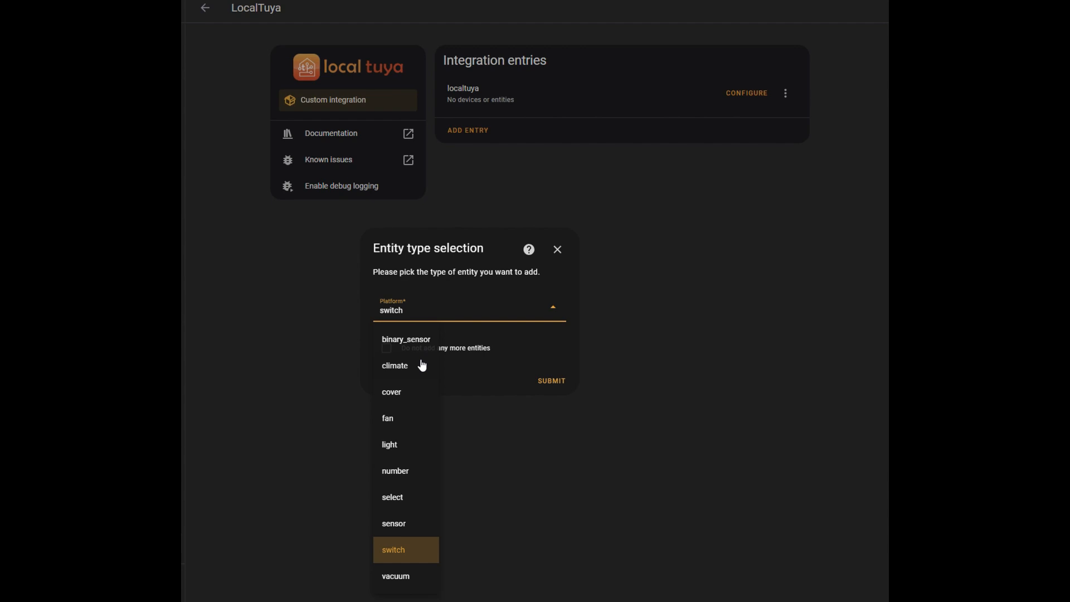
{"action": "left_click", "coordinate": [405, 521]}
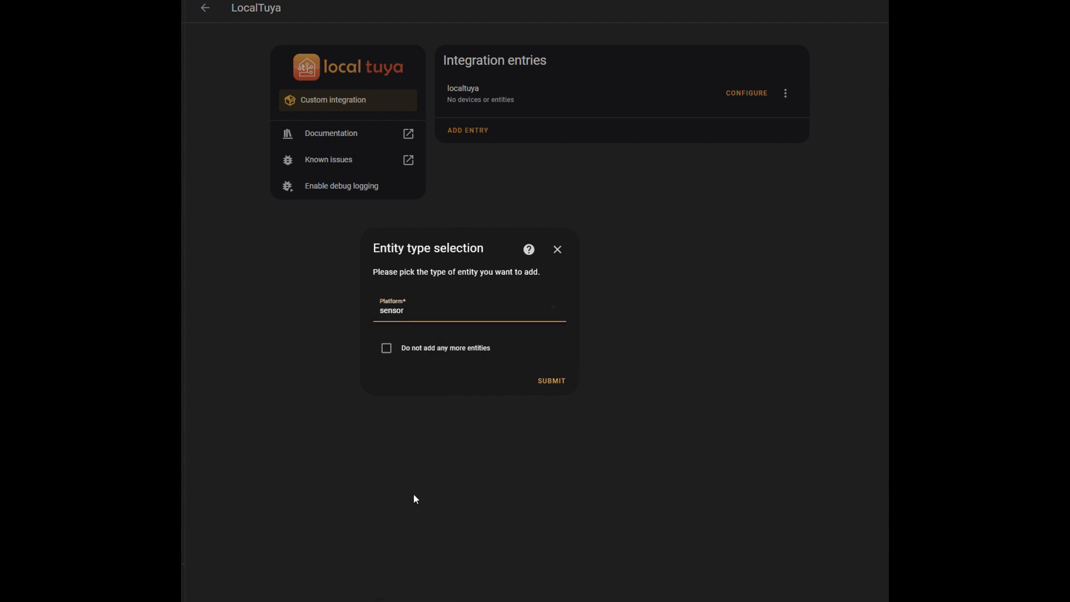
{"action": "left_click", "coordinate": [553, 381]}
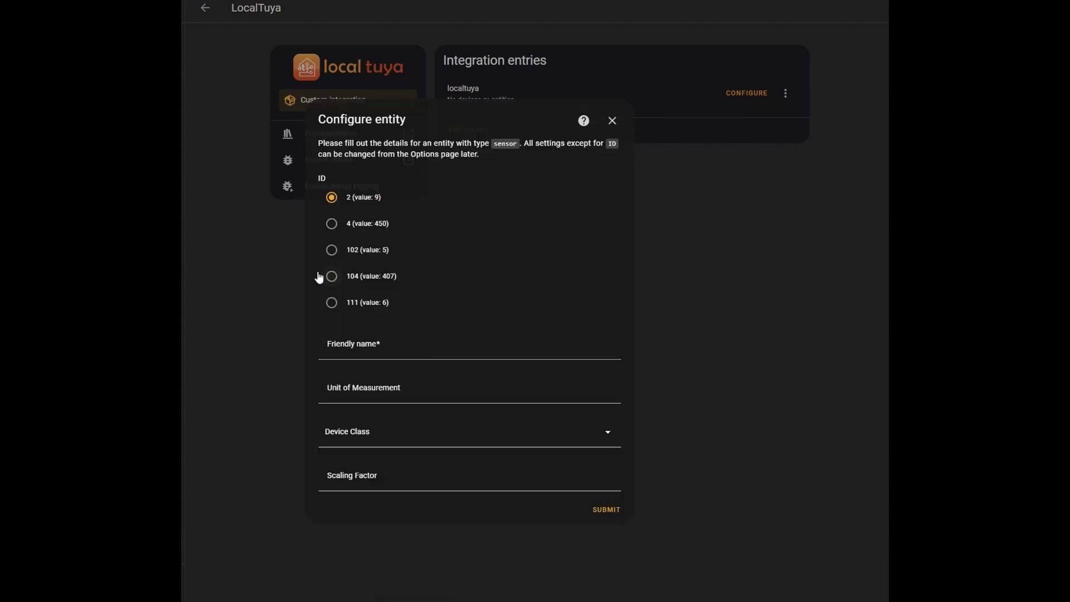
{"action": "left_click", "coordinate": [358, 279]}
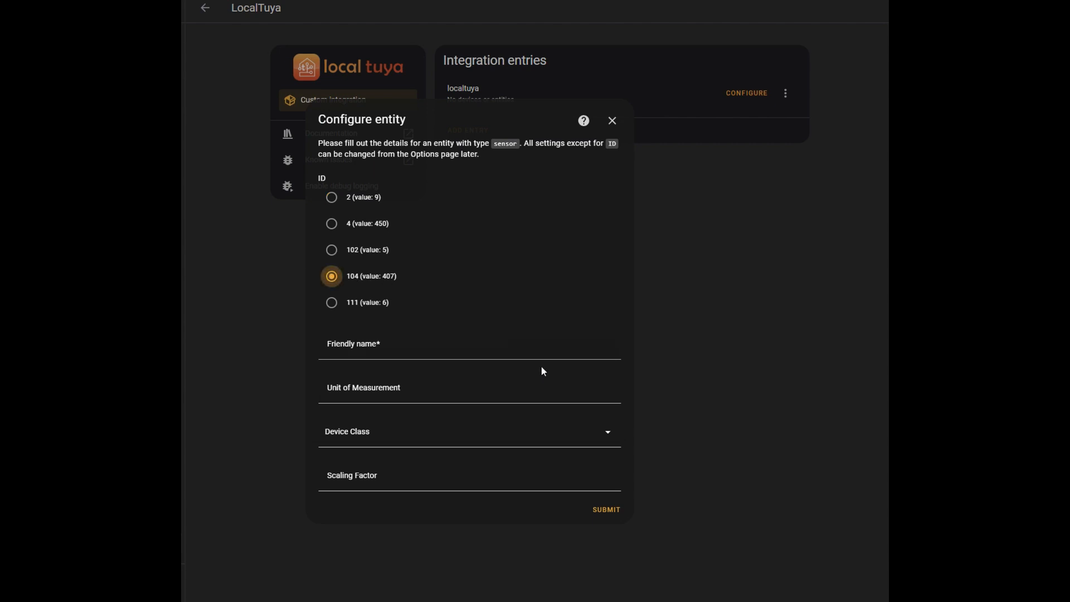
Name the ID 104 sensor "Illuminance", set its unit to Lux and device class to illuminance, and submit it
{"action": "left_click", "coordinate": [383, 352]}
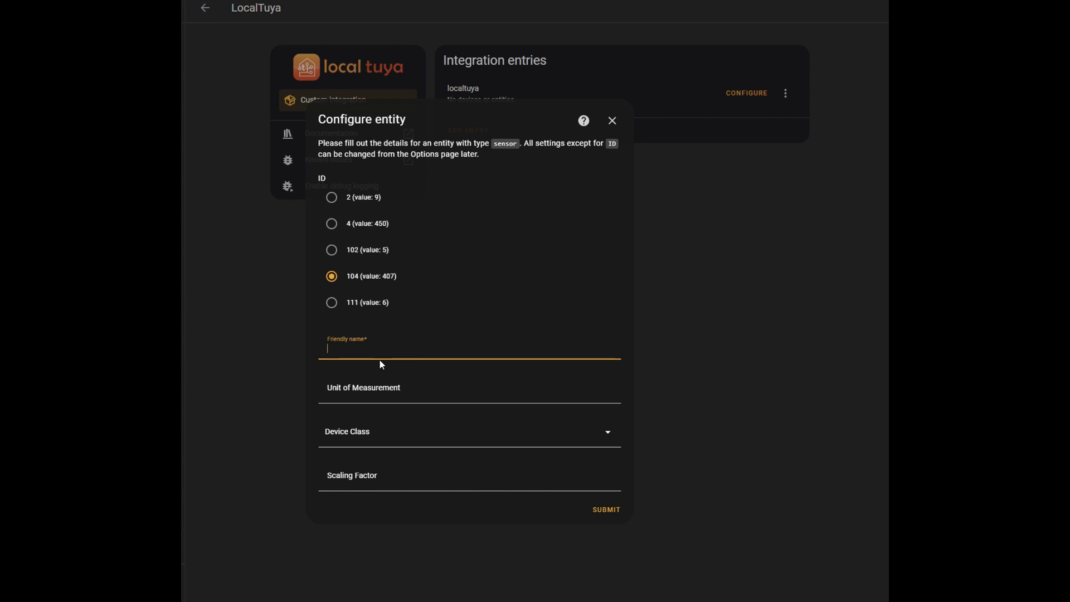
{"action": "type", "text": "Illuminance"}
{"action": "left_click", "coordinate": [380, 390]}
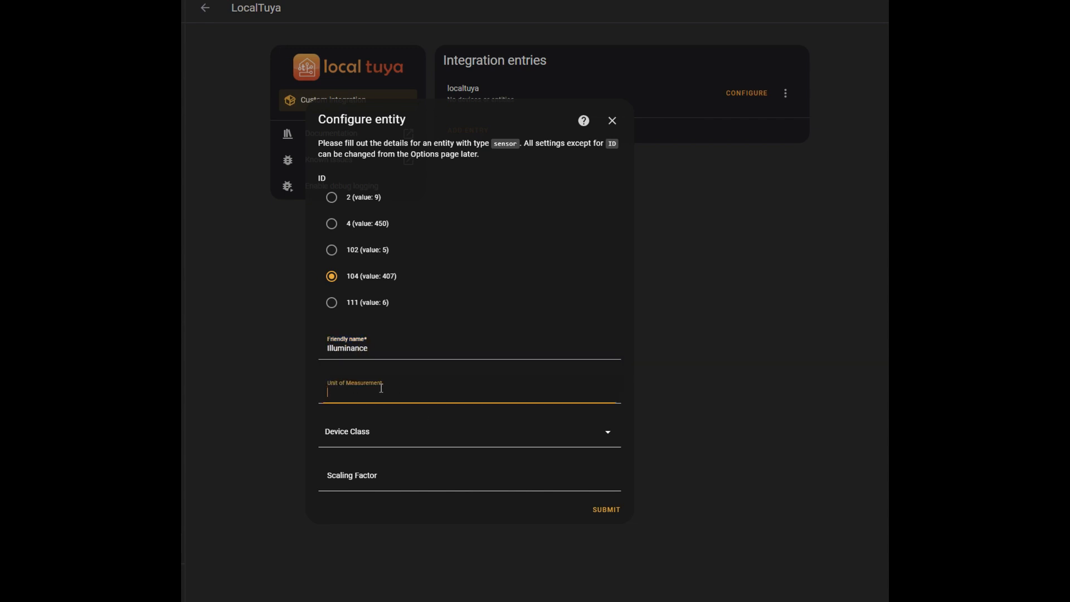
{"action": "type", "text": "Lux"}
{"action": "left_click", "coordinate": [366, 446]}
{"action": "scroll", "coordinate": [368, 391], "scroll_direction": "down", "scroll_amount": 3}
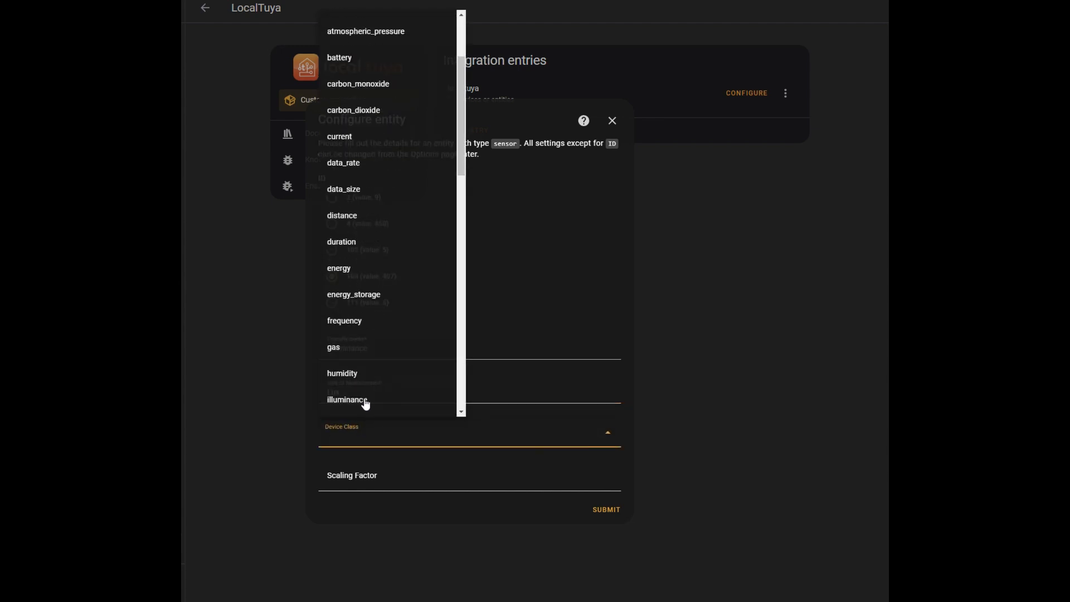
{"action": "left_click", "coordinate": [366, 402]}
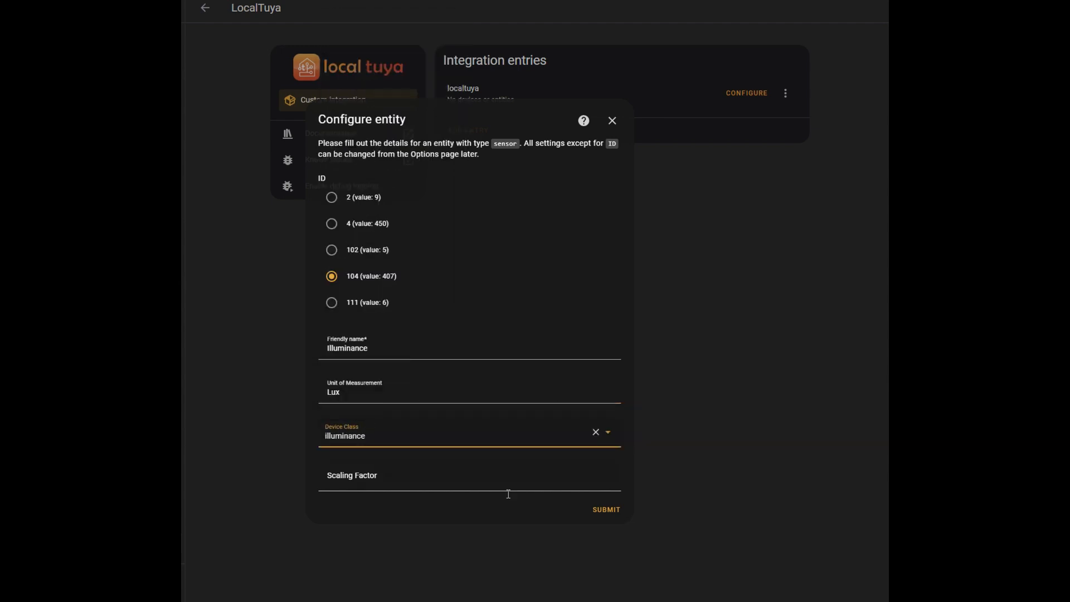
{"action": "left_click", "coordinate": [611, 513]}
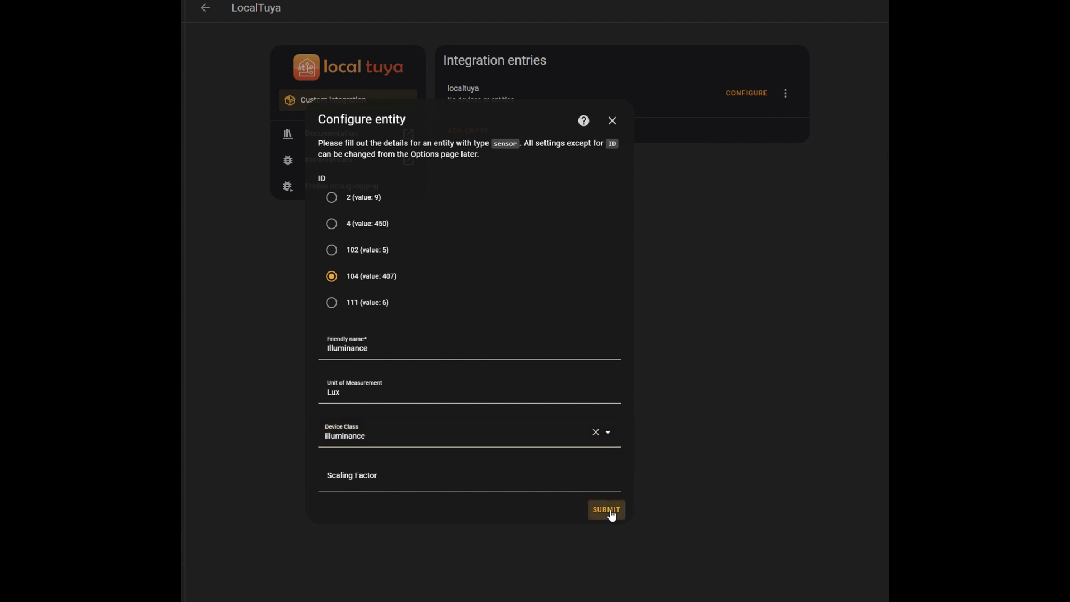
Choose number as the next entity's platform, allow more entities to be added, and submit the selection
{"action": "left_click", "coordinate": [413, 316]}
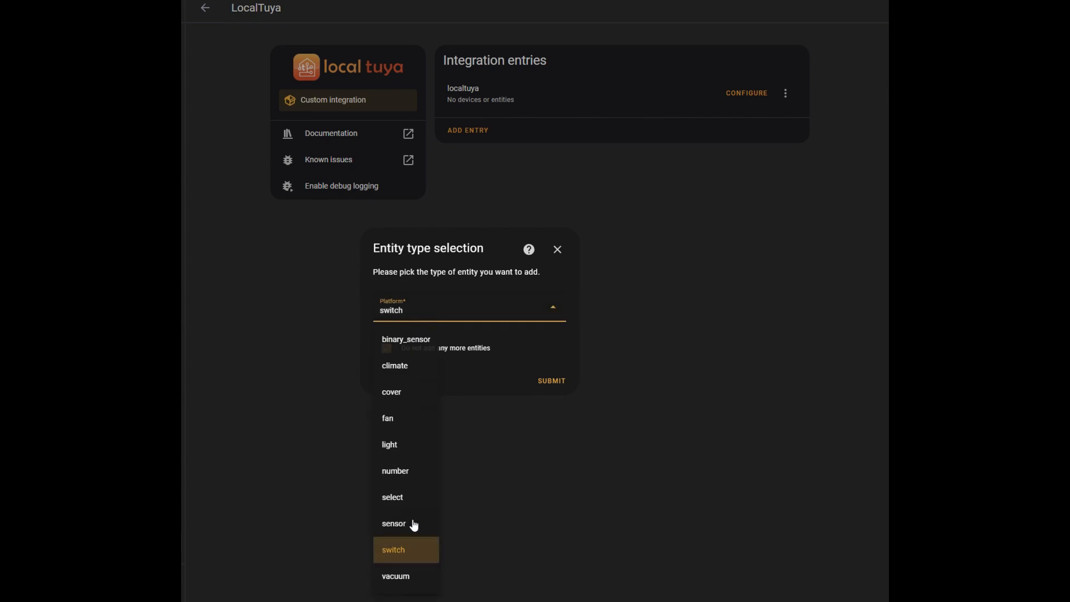
{"action": "left_click", "coordinate": [394, 471]}
{"action": "left_click", "coordinate": [386, 349]}
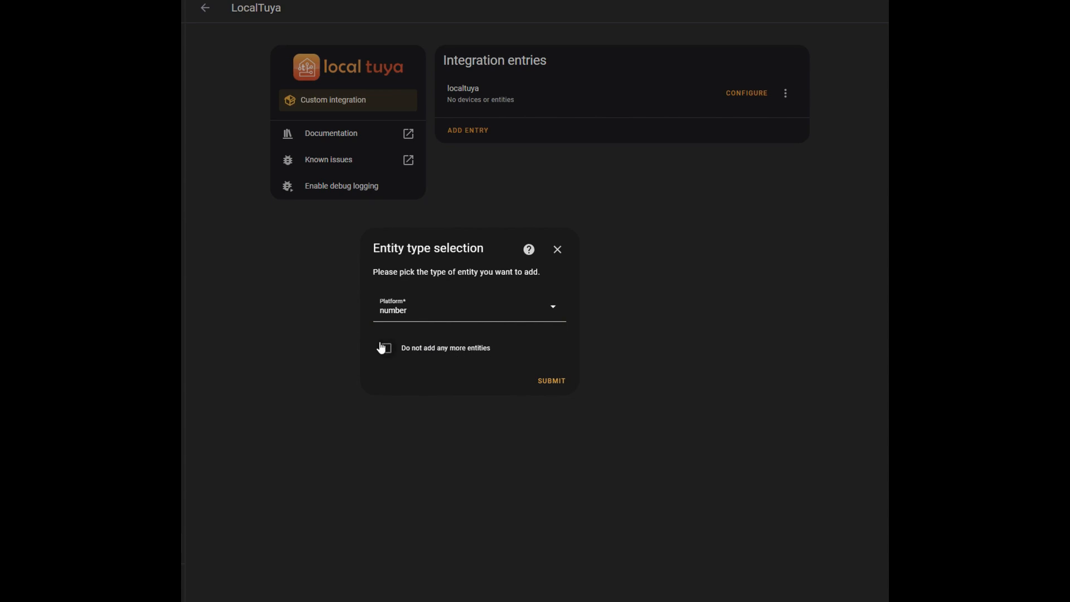
{"action": "left_click", "coordinate": [551, 380]}
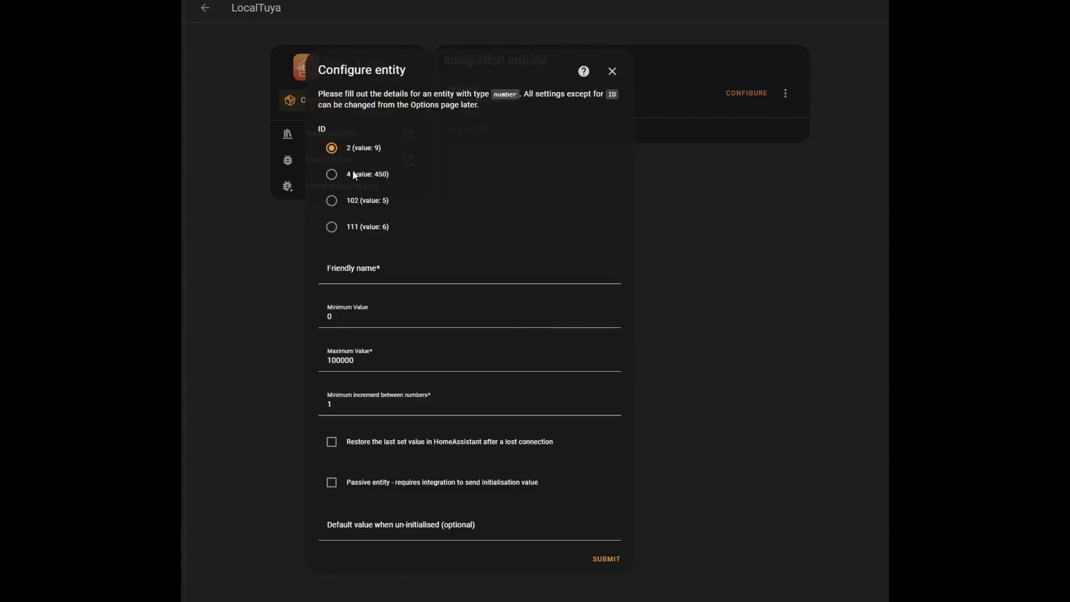
Name the number entity for ID 2 (value: 9) "Motion Sensitivity", set its maximum value to 10, and submit it
{"action": "left_click", "coordinate": [352, 276]}
{"action": "type", "text": "Motion "}
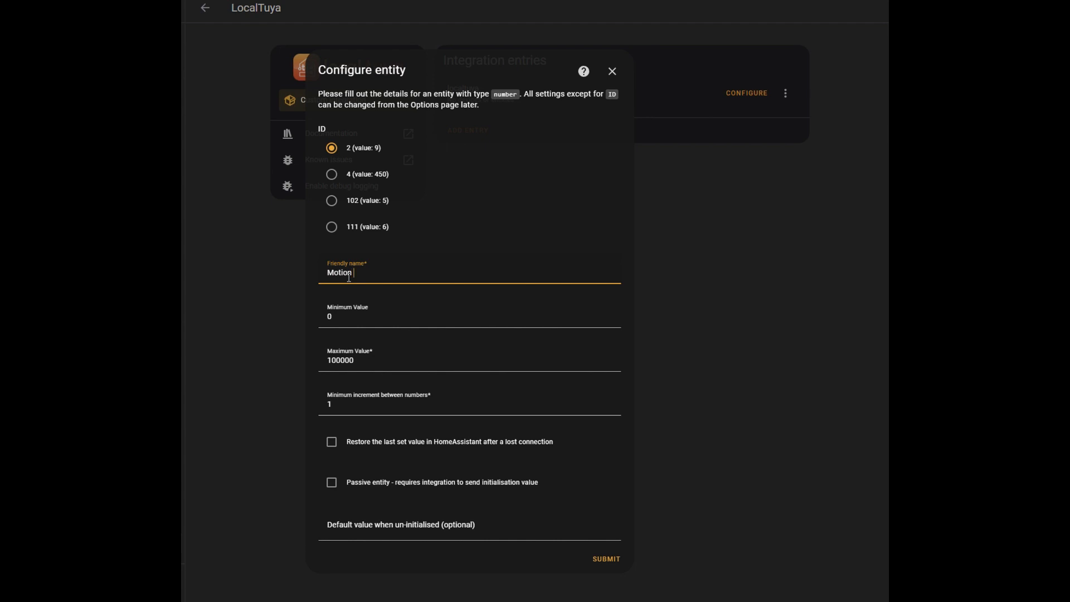
{"action": "type", "text": "Sensitivity"}
{"action": "double_click", "coordinate": [399, 361]}
{"action": "type", "text": "10"}
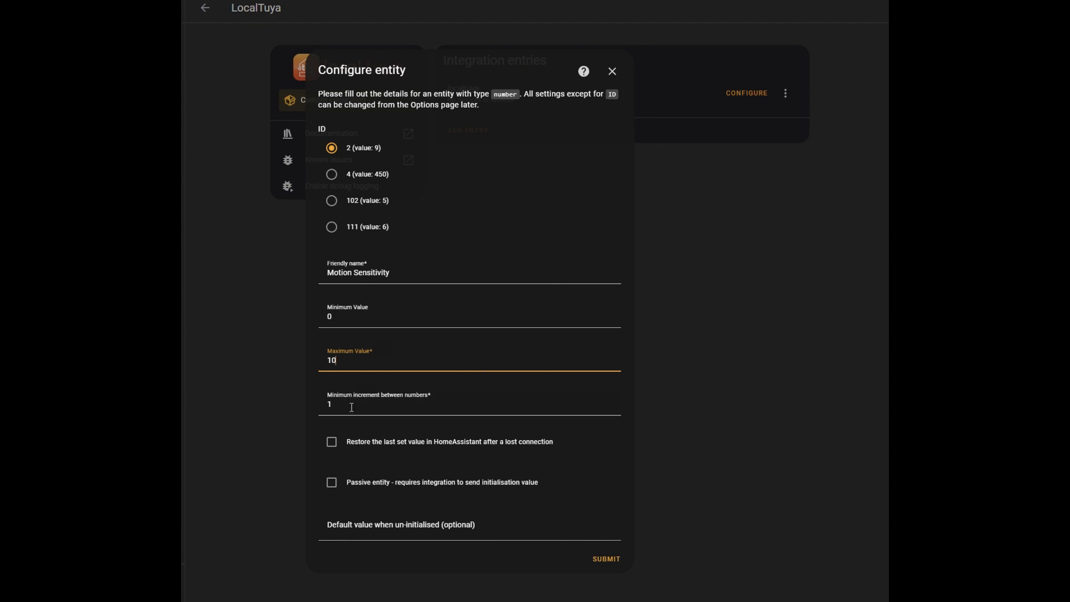
{"action": "left_click", "coordinate": [606, 563]}
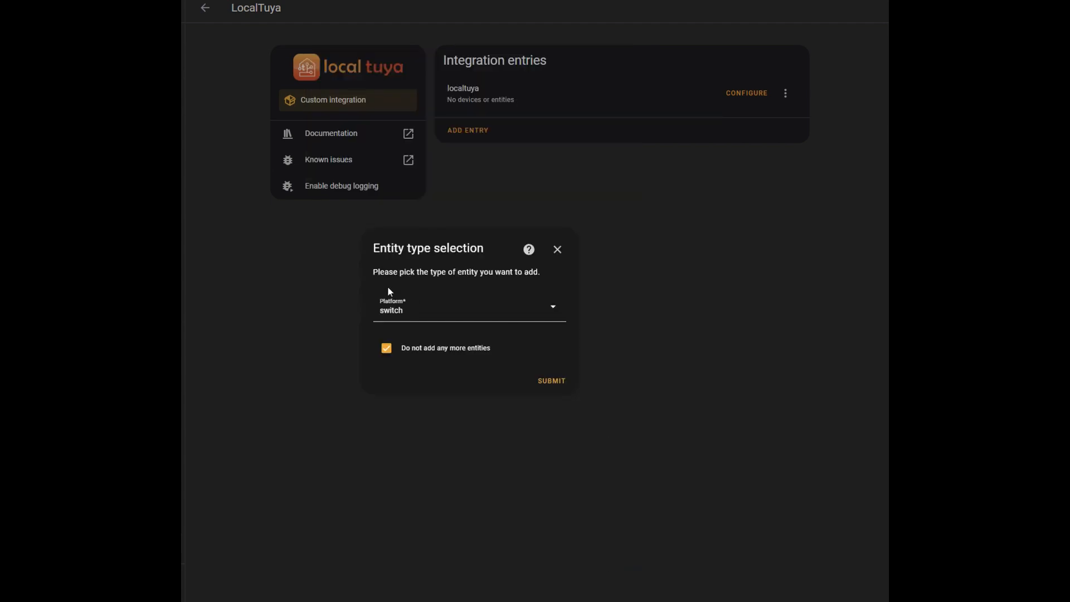
Start another number entity with further entities still allowed
{"action": "left_click", "coordinate": [419, 311]}
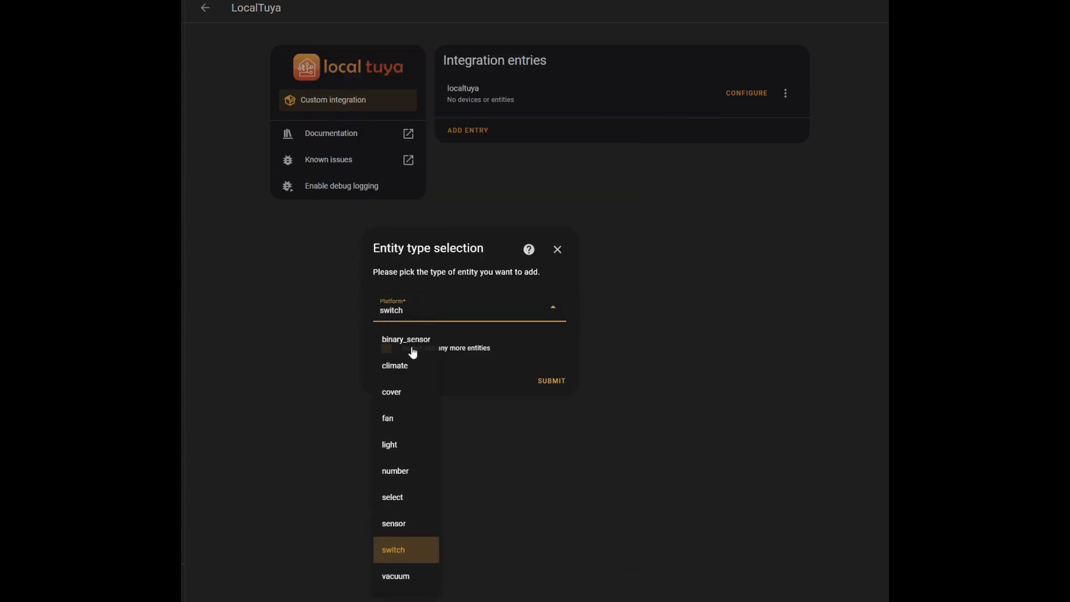
{"action": "left_click", "coordinate": [410, 469]}
{"action": "left_click", "coordinate": [447, 350]}
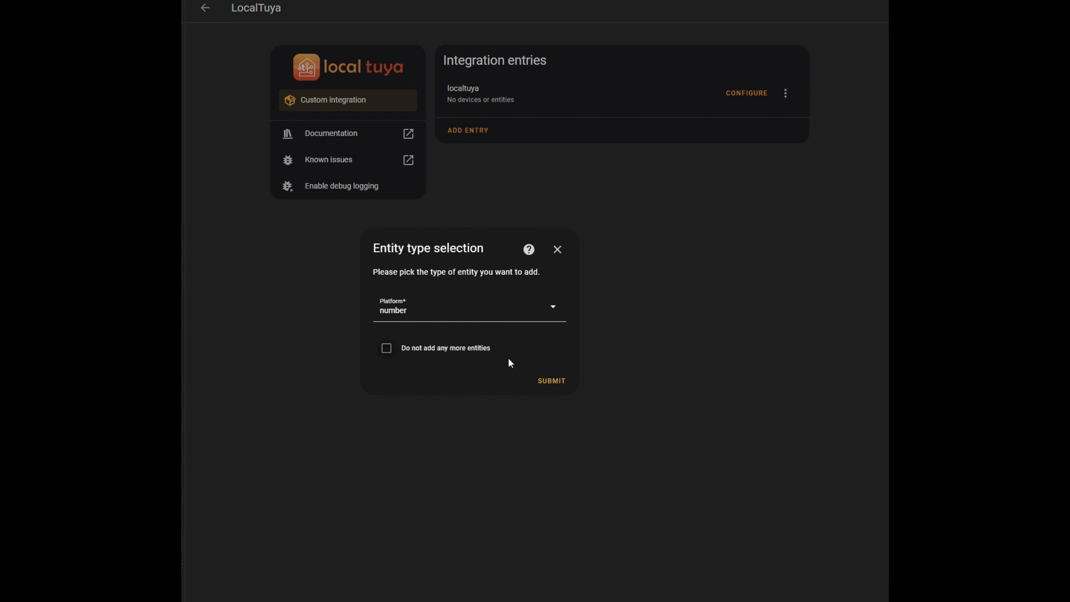
{"action": "left_click", "coordinate": [551, 381]}
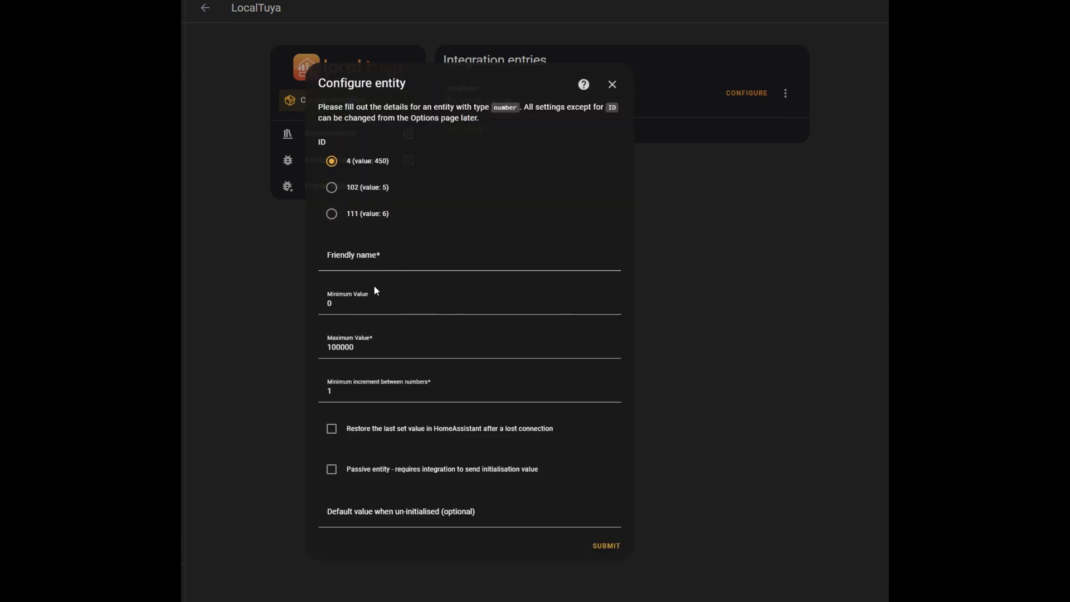
Submit the number entity for ID 4 (value: 450) as "Longest Distance" with maximum value 500 and minimum increment 50
{"action": "left_click", "coordinate": [357, 268]}
{"action": "type", "text": "Longest Distance"}
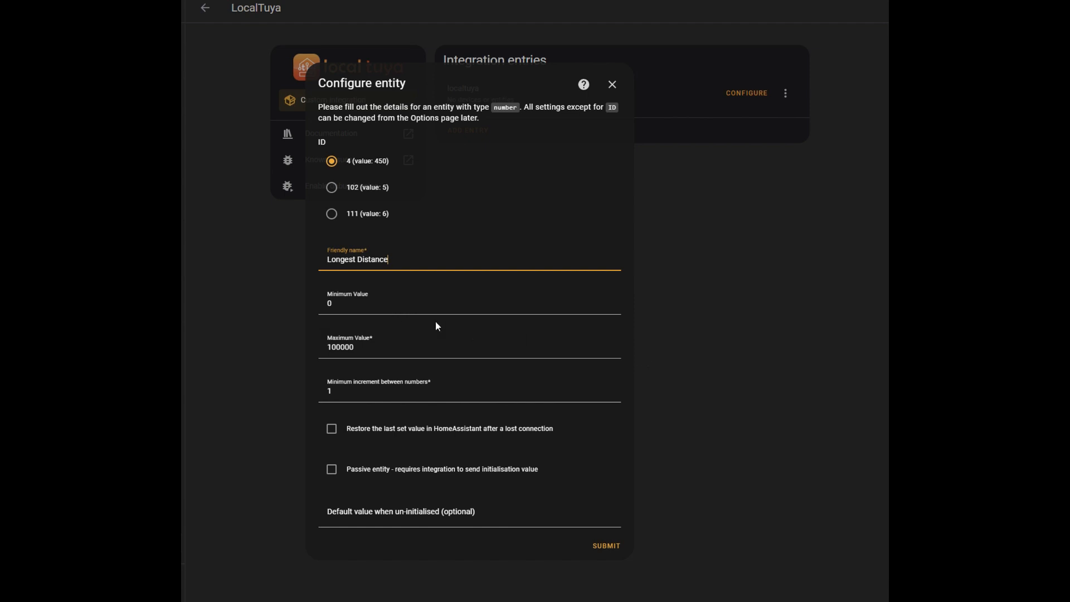
{"action": "left_click_drag", "start_coordinate": [364, 351], "coordinate": [286, 344]}
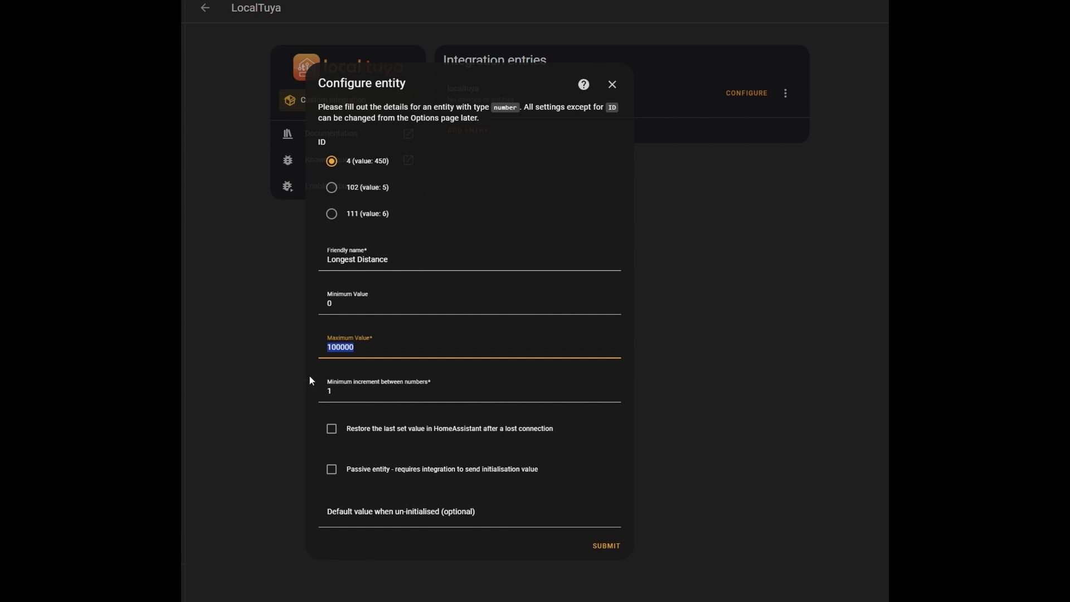
{"action": "type", "text": "500"}
{"action": "key", "text": "Tab"}
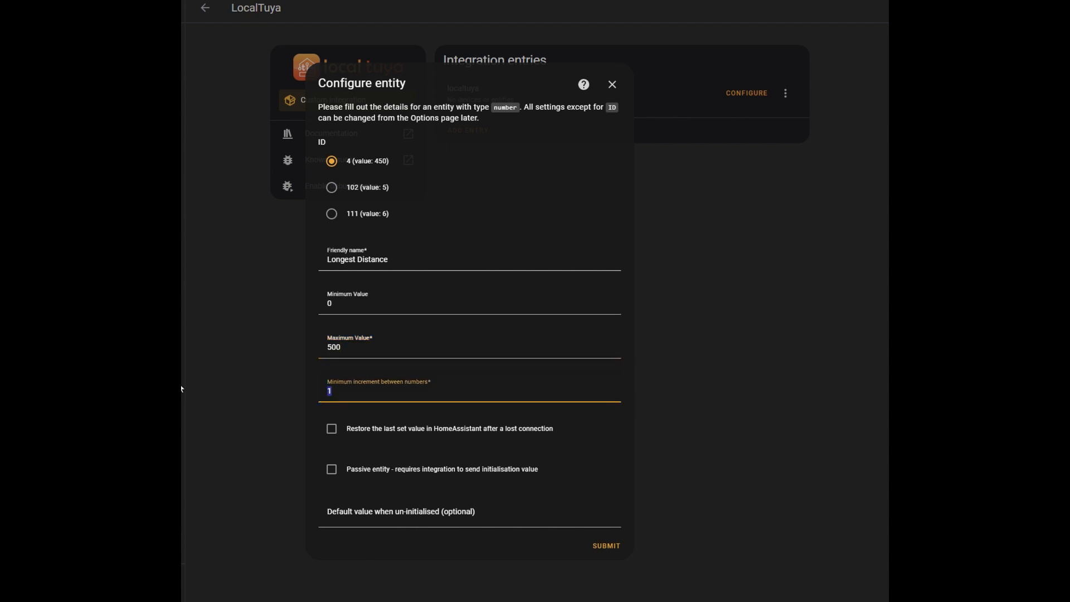
{"action": "type", "text": "50"}
{"action": "left_click", "coordinate": [607, 546]}
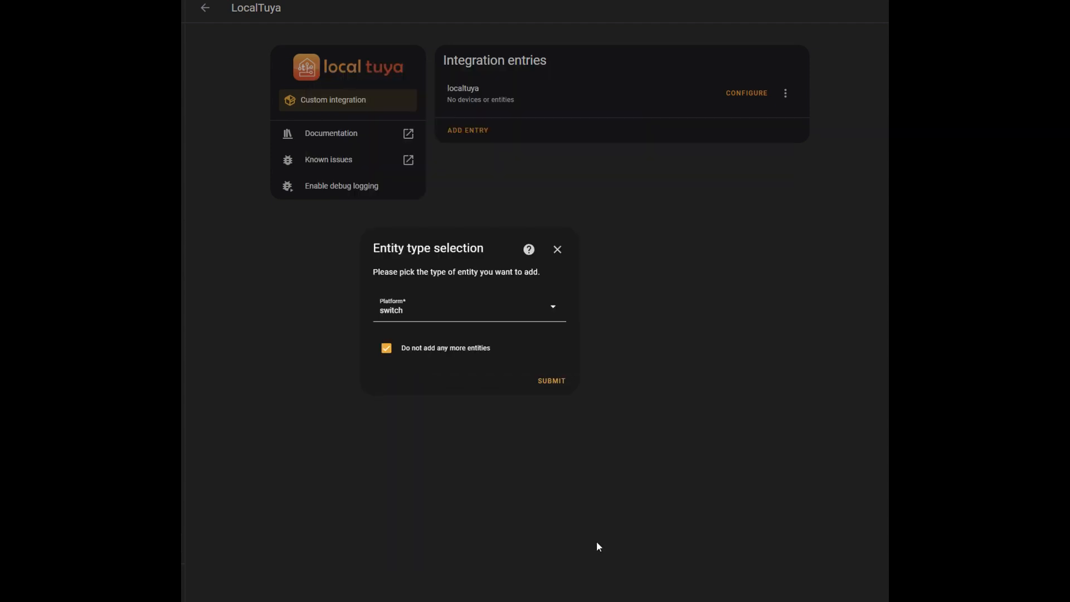
Select number as the platform for the entity following "Longest Distance" and open its configuration
{"action": "left_click", "coordinate": [418, 321]}
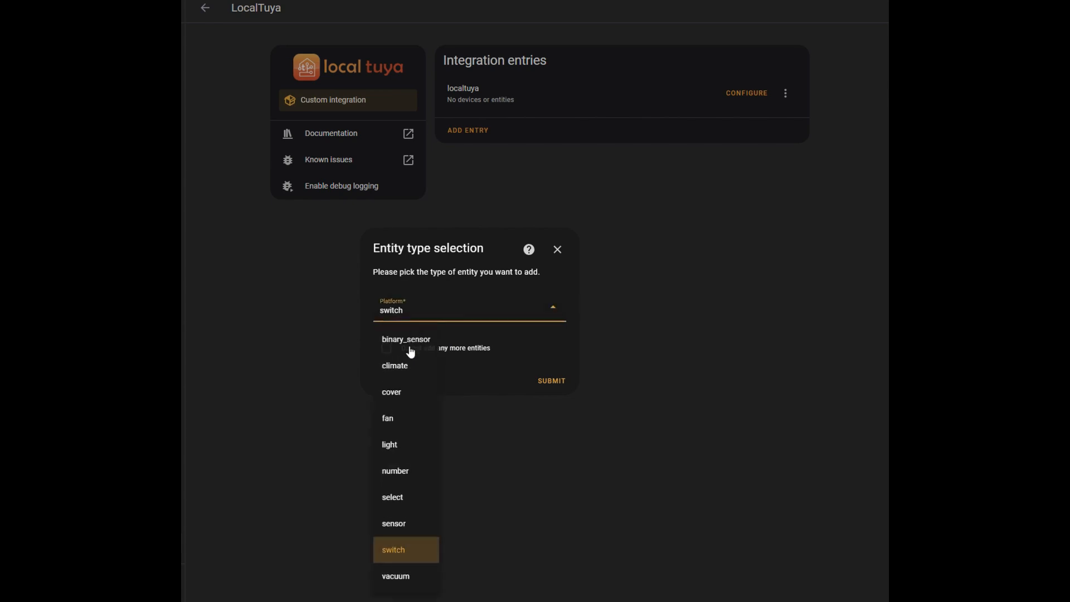
{"action": "left_click", "coordinate": [397, 474]}
{"action": "left_click", "coordinate": [540, 383]}
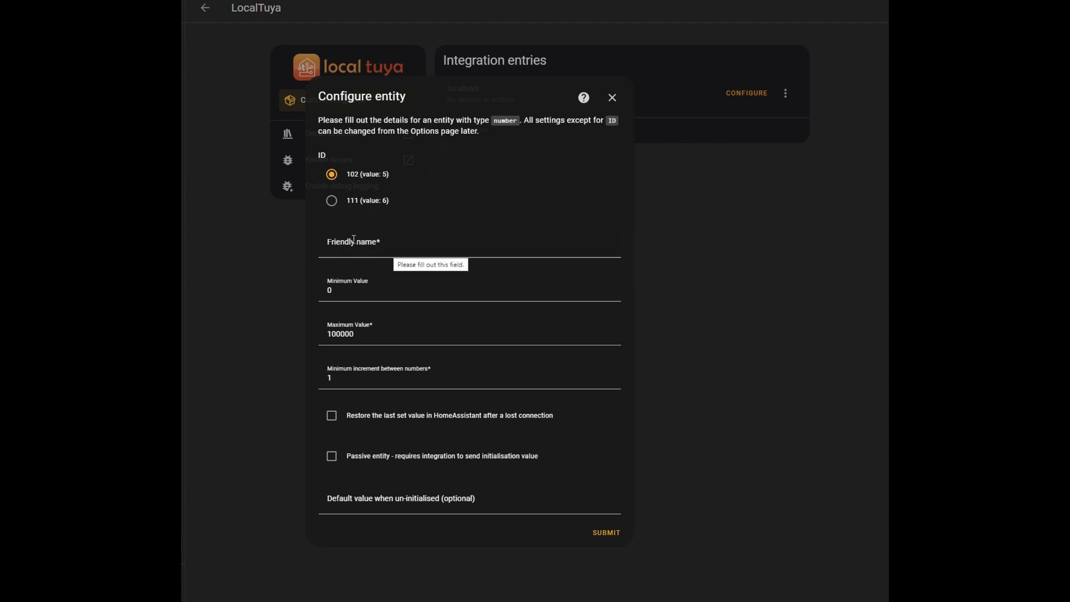
Name the number entity for ID 102 (value: 5) "Delay Time" and give it a maximum value of 1500
{"action": "left_click", "coordinate": [361, 253]}
{"action": "type", "text": "Delay Time"}
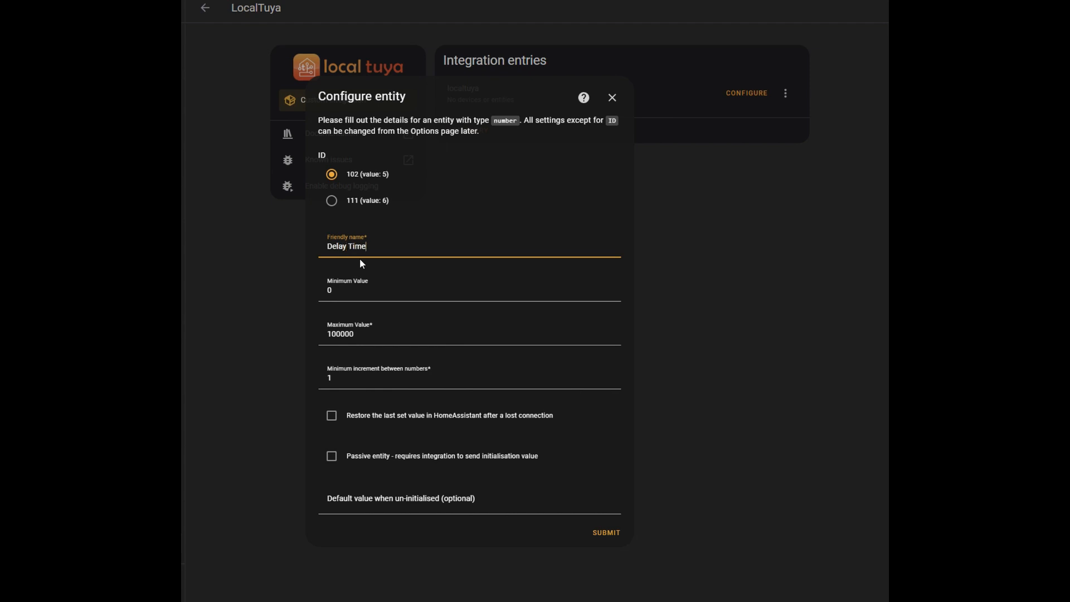
{"action": "key", "text": "Tab"}
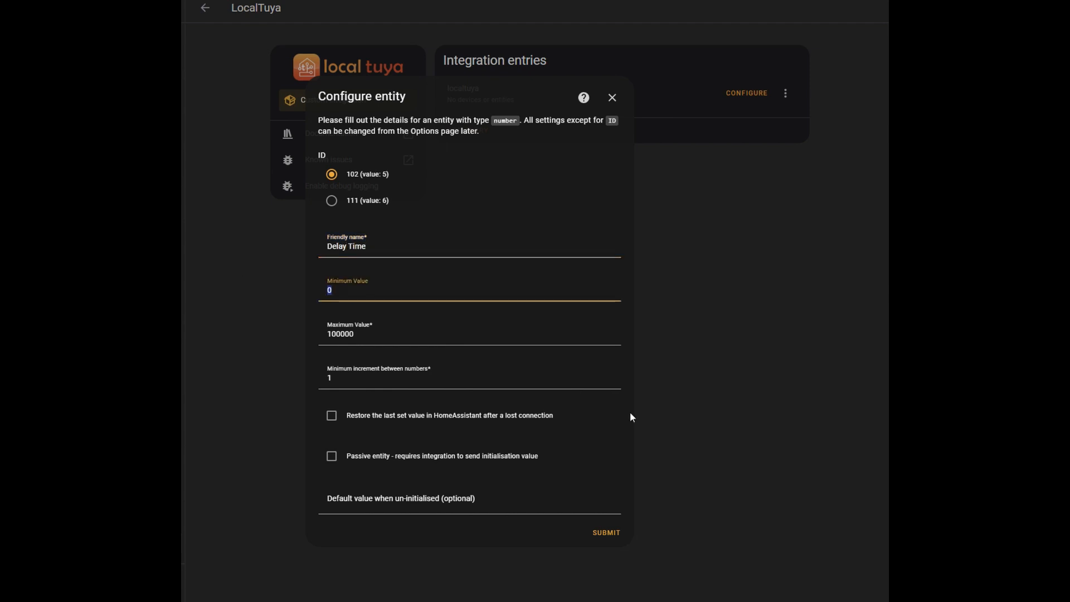
{"action": "key", "text": "Tab"}
{"action": "type", "text": "1500"}
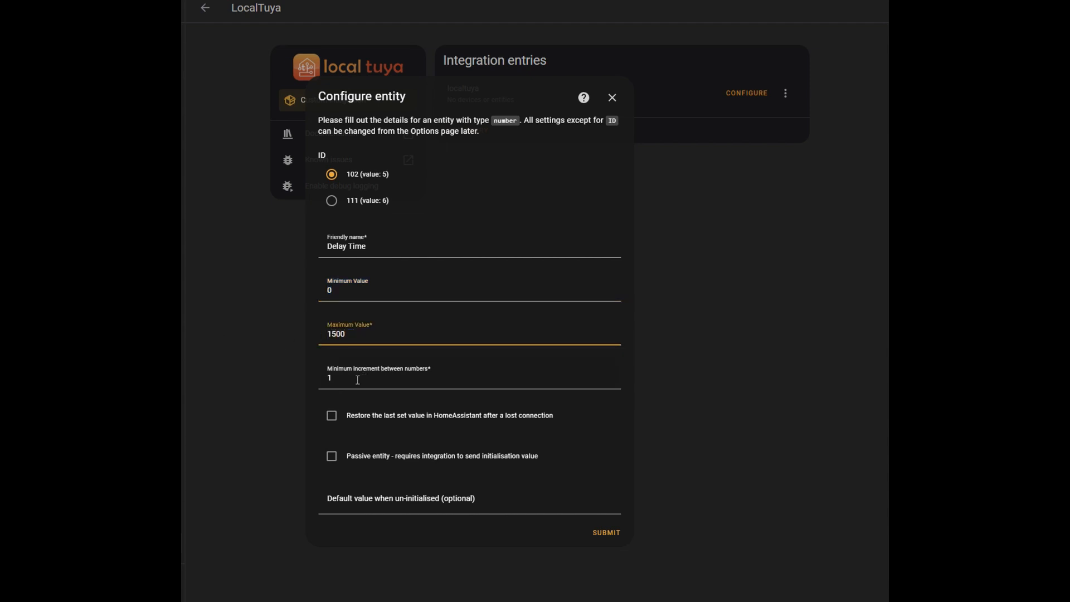
{"action": "double_click", "coordinate": [329, 380]}
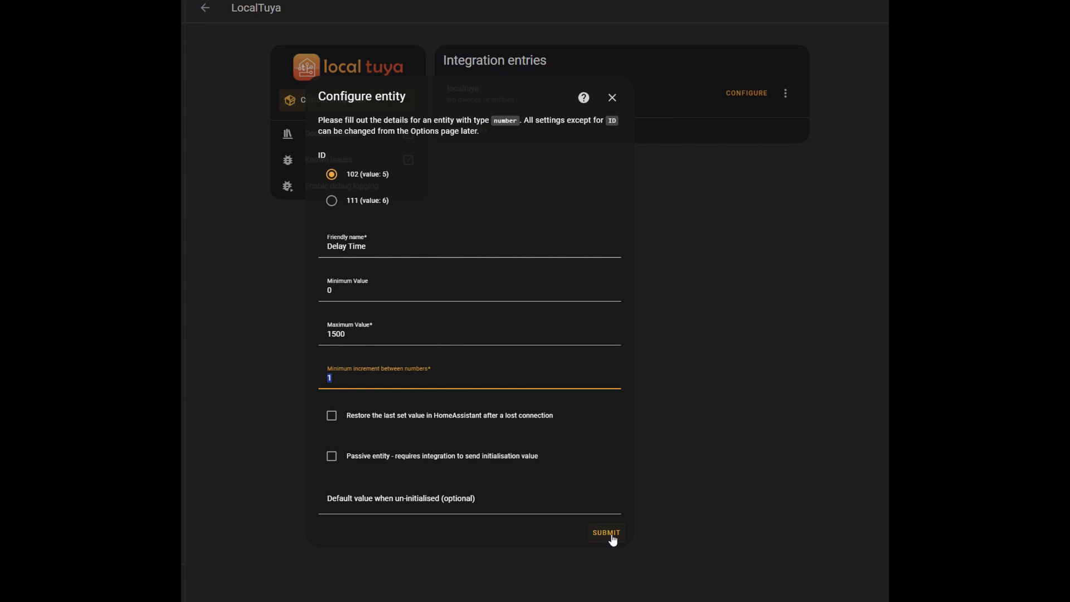
Set the "Delay Time" entity's maximum value to 10 and its minimum increment to 0.1, and submit it
{"action": "double_click", "coordinate": [351, 333]}
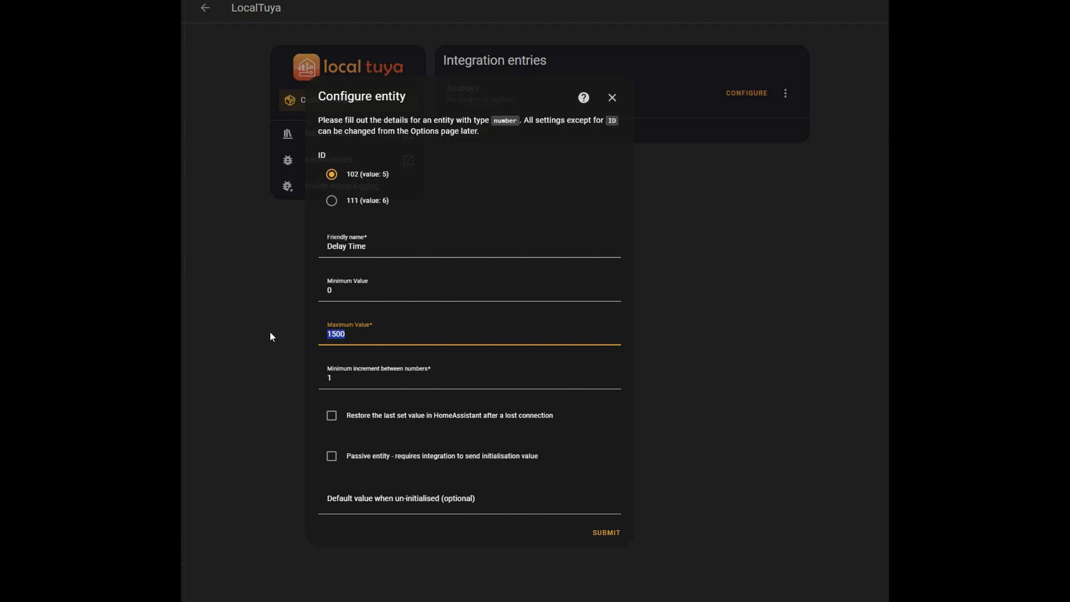
{"action": "type", "text": "10"}
{"action": "left_click", "coordinate": [332, 365]}
{"action": "key", "text": "BackSpace"}
{"action": "type", "text": "0.1"}
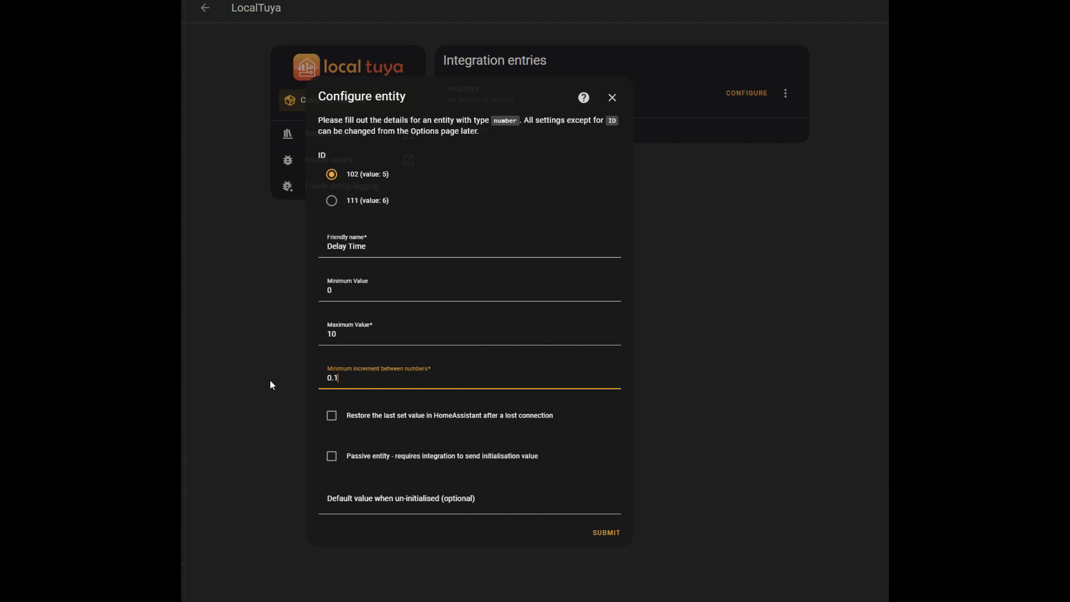
{"action": "left_click", "coordinate": [607, 533]}
Select number as the platform for the last entity, choose not to add any more entities, and open its configuration
{"action": "left_click", "coordinate": [438, 316]}
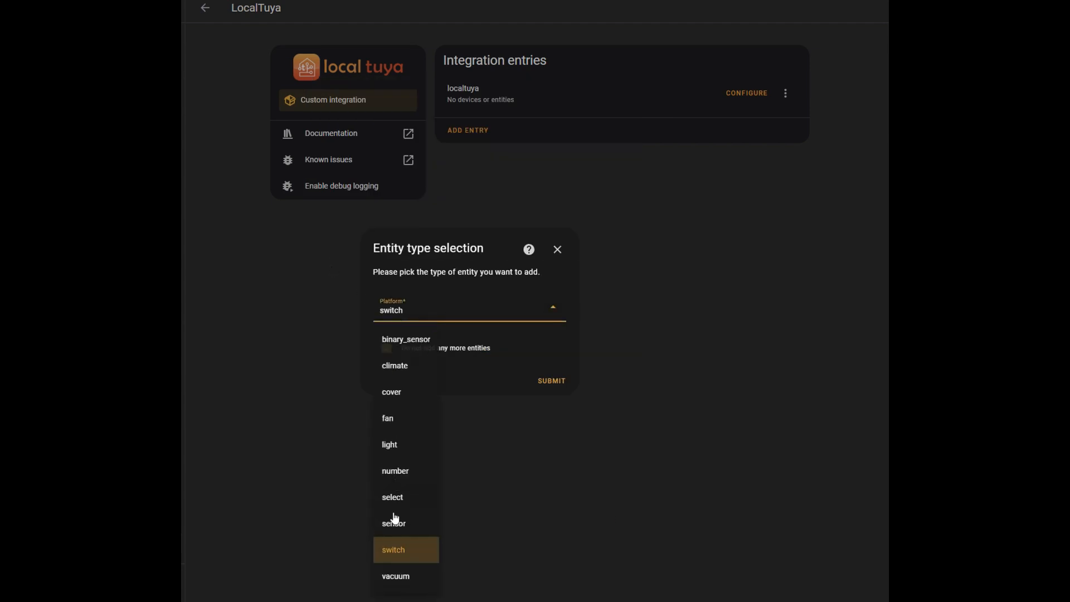
{"action": "left_click", "coordinate": [407, 469]}
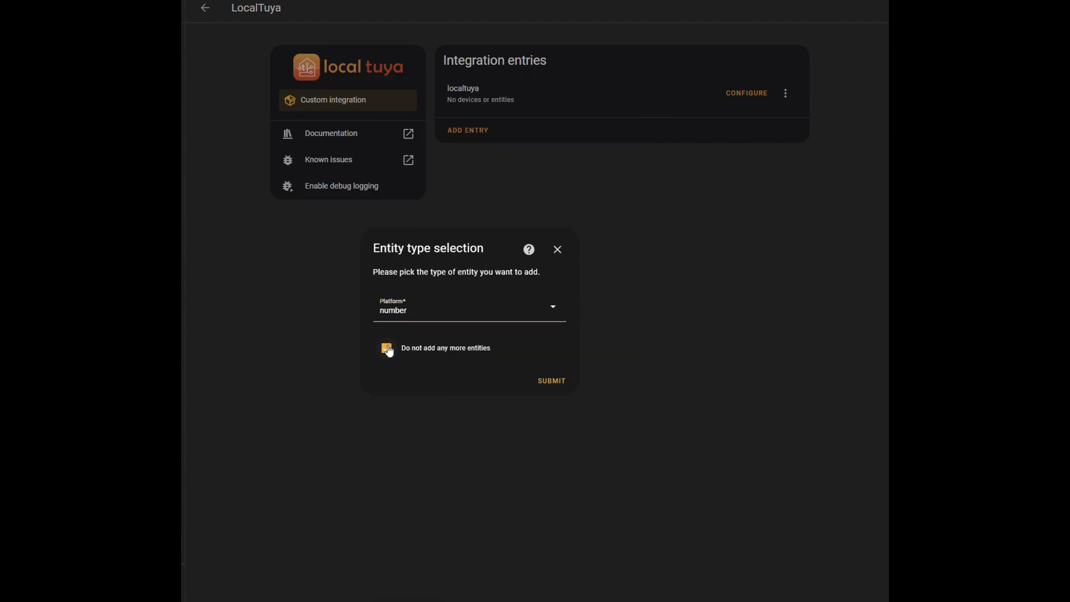
{"action": "left_click", "coordinate": [551, 382]}
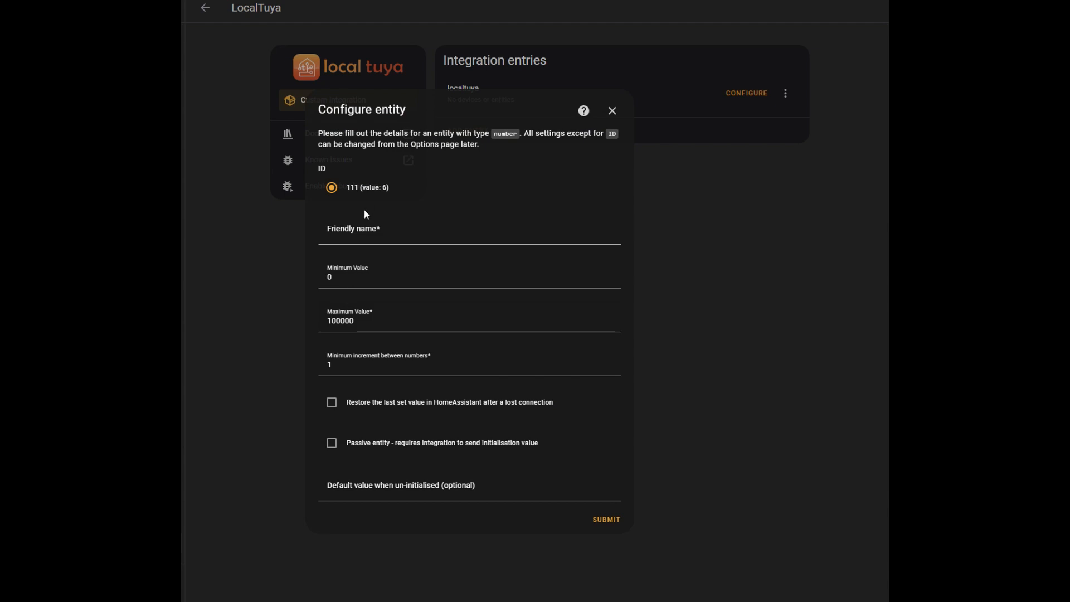
Name the number entity for ID 111 (value: 6) "Presence Sensitivity", set its maximum value to 10, and finish the device setup
{"action": "left_click", "coordinate": [339, 239]}
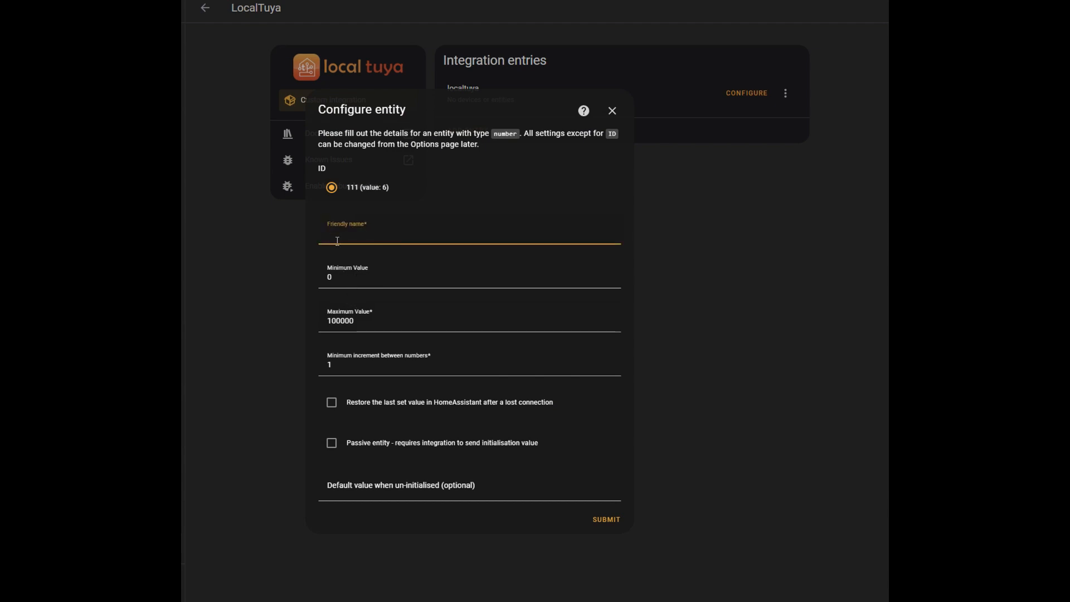
{"action": "type", "text": "Presence Sensitivity"}
{"action": "double_click", "coordinate": [365, 322]}
{"action": "type", "text": "10"}
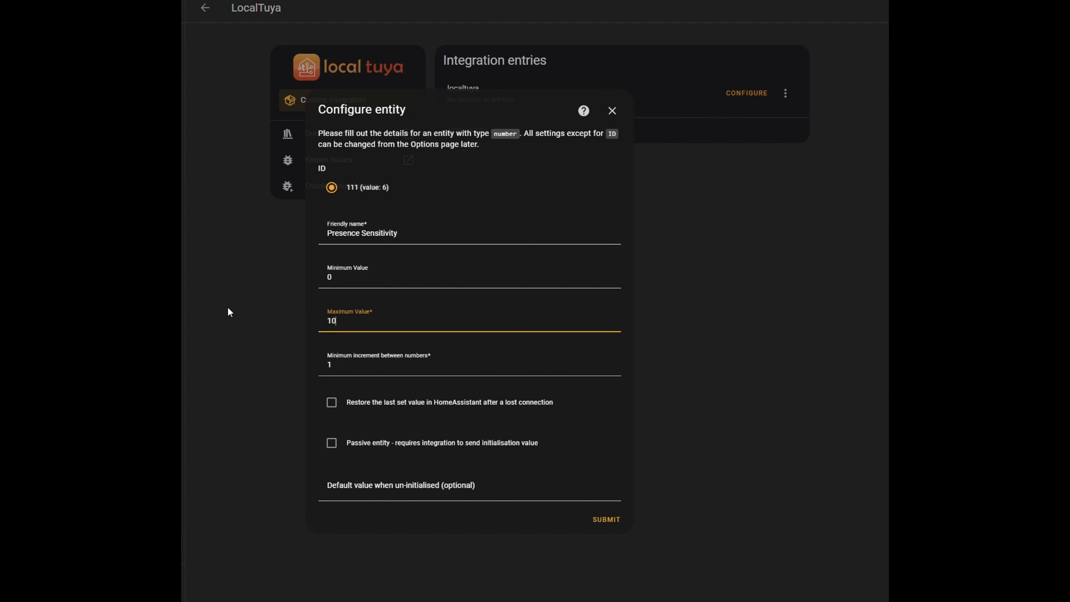
{"action": "left_click", "coordinate": [615, 522]}
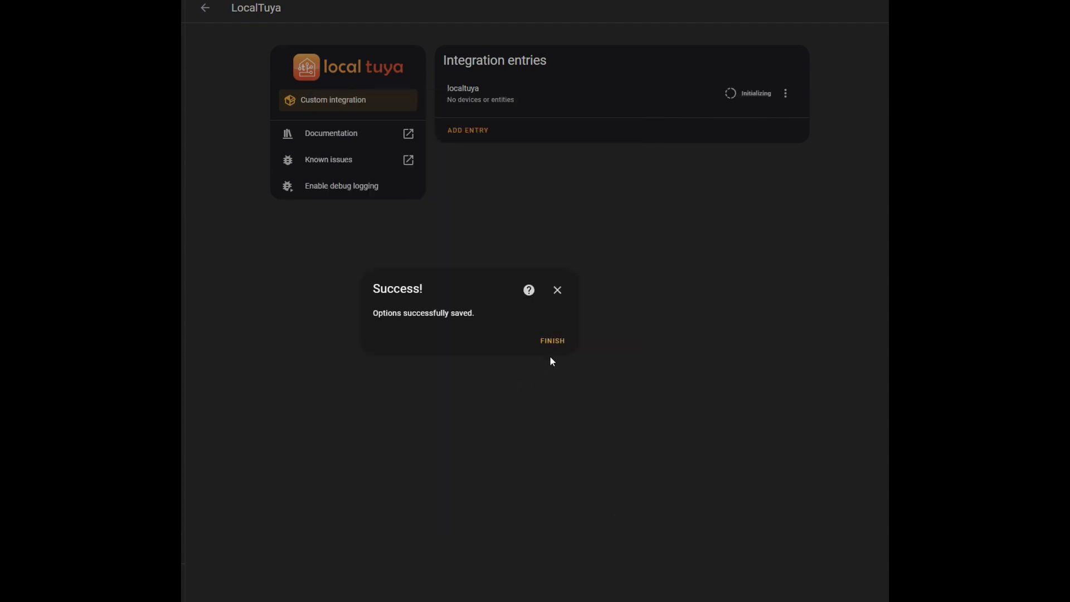
{"action": "left_click", "coordinate": [552, 341]}
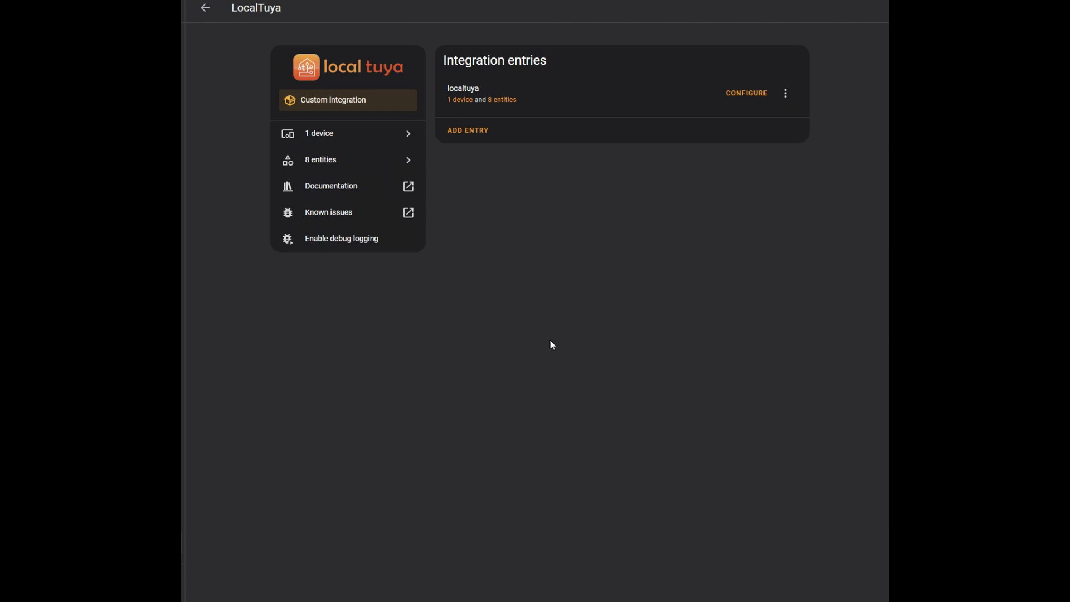
Open the Dinning Presence device from the LocalTuya entry and try to lower its Delay Time to about 1
{"action": "left_click", "coordinate": [466, 102]}
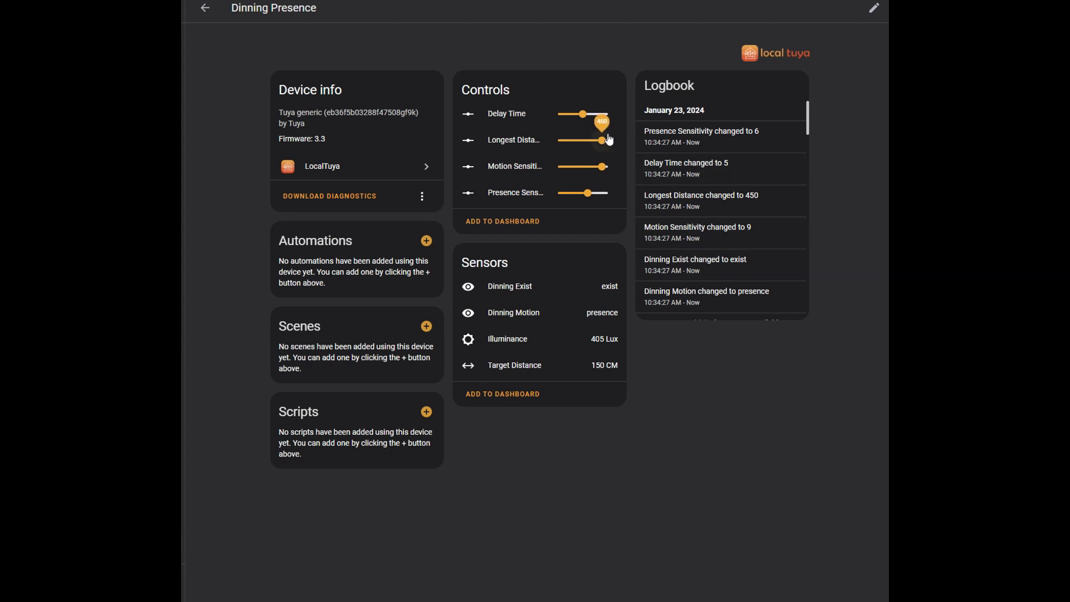
{"action": "left_click_drag", "start_coordinate": [582, 115], "coordinate": [561, 119]}
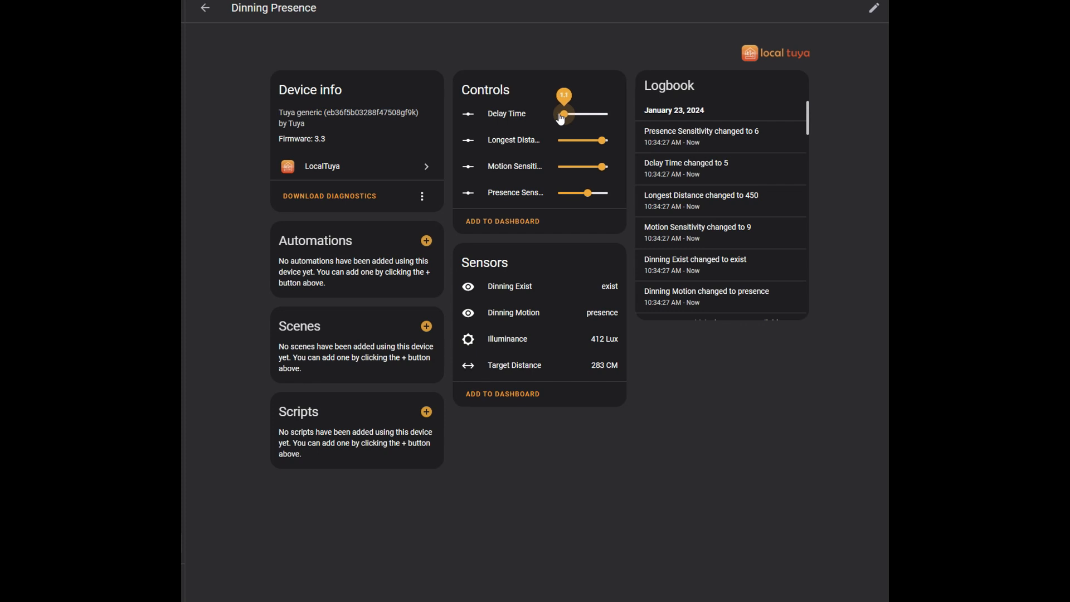
{"action": "left_click_drag", "start_coordinate": [561, 120], "coordinate": [559, 120]}
{"action": "left_click", "coordinate": [205, 7]}
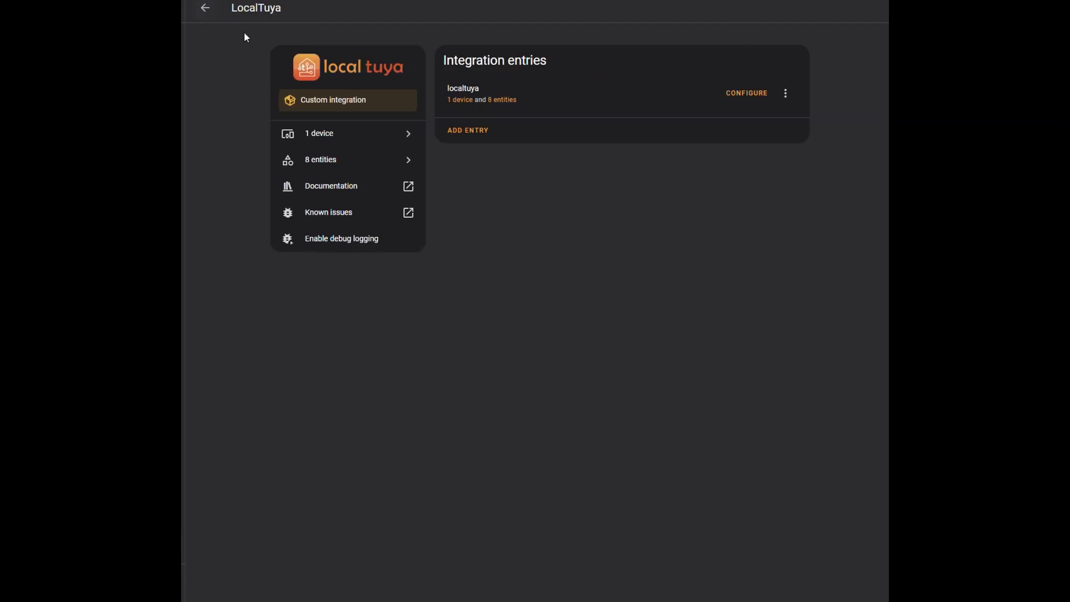
Reopen the Dinning Presence device and try to set its Delay Time to 0.7
{"action": "left_click", "coordinate": [457, 101]}
{"action": "mouse_move", "coordinate": [580, 116]}
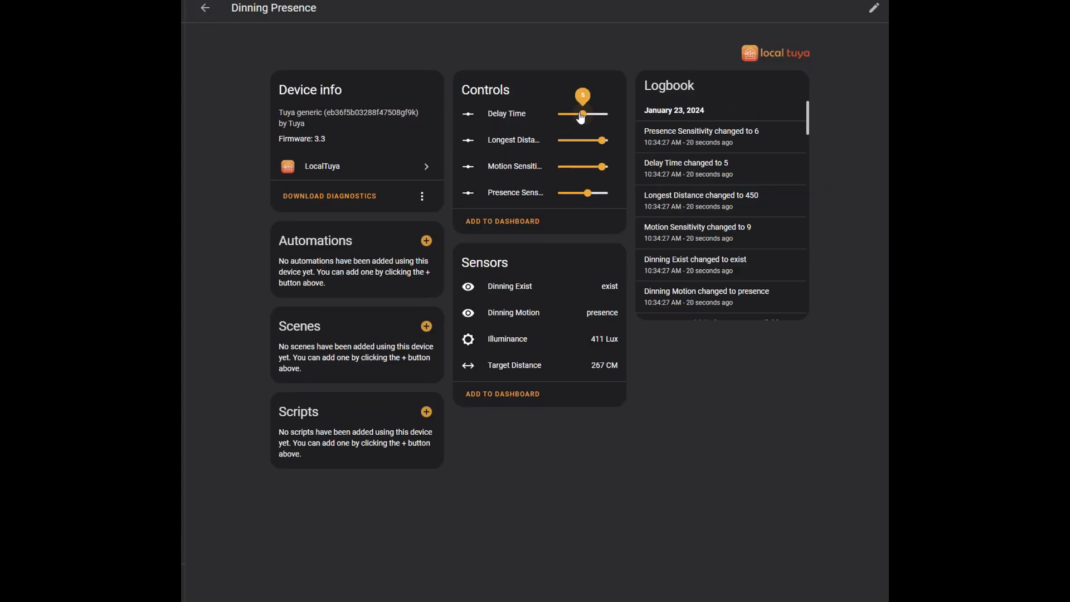
{"action": "left_click_drag", "start_coordinate": [579, 116], "coordinate": [563, 115]}
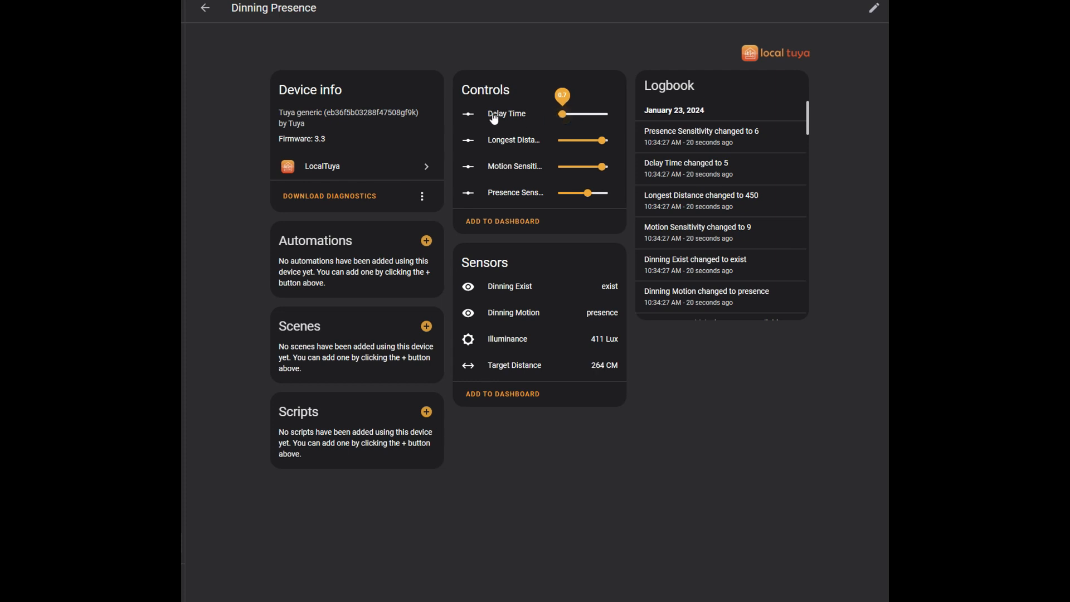
{"action": "left_click", "coordinate": [204, 8]}
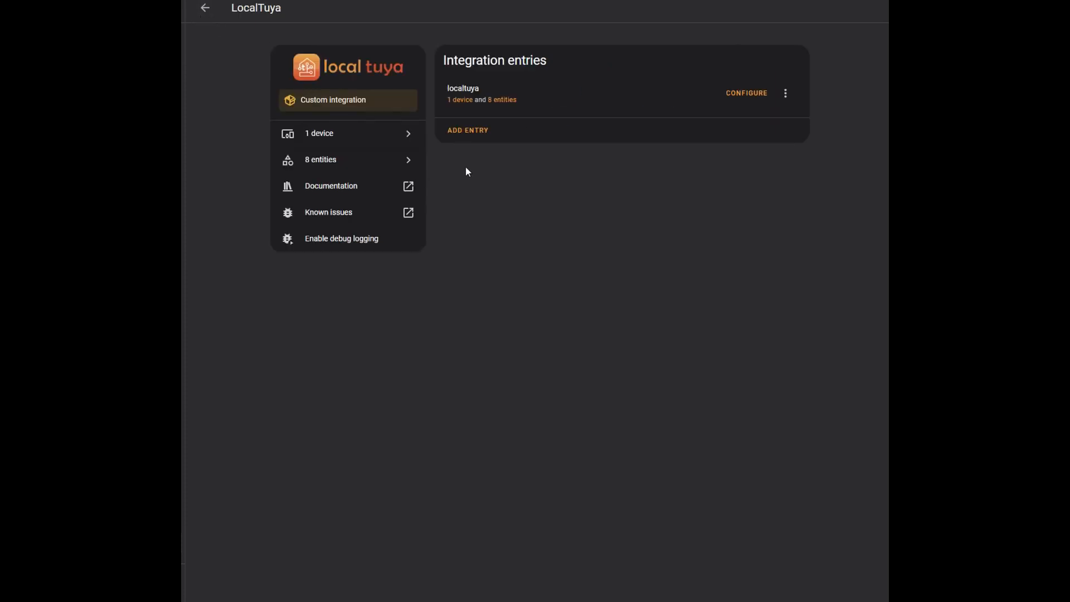
Reopen the Dinning Presence device and try to set its Delay Time to 2.9
{"action": "left_click", "coordinate": [462, 100]}
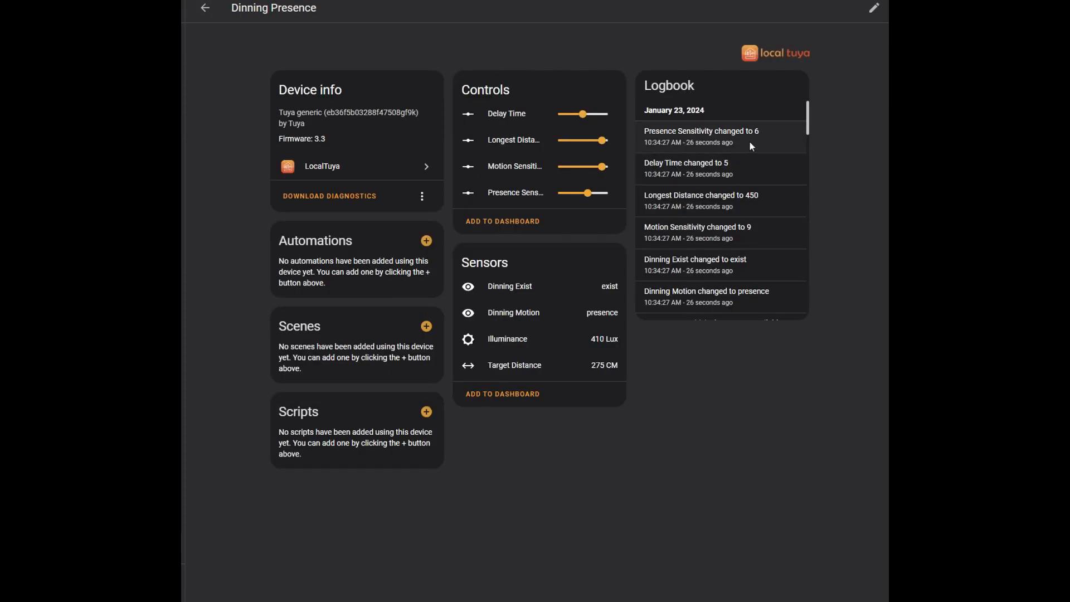
{"action": "left_click_drag", "start_coordinate": [583, 113], "coordinate": [574, 113]}
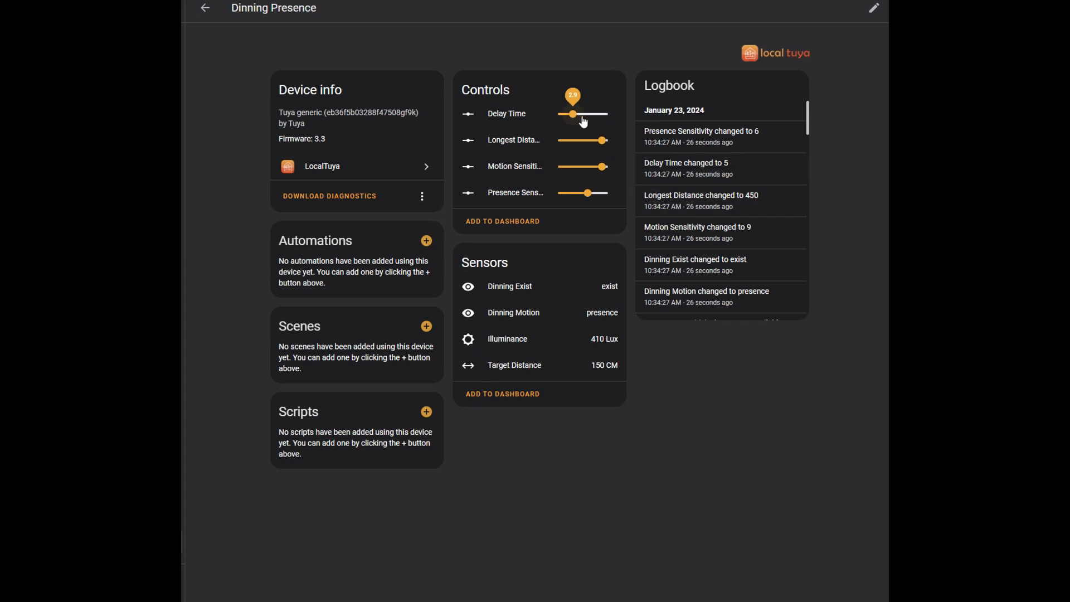
{"action": "left_click", "coordinate": [205, 9]}
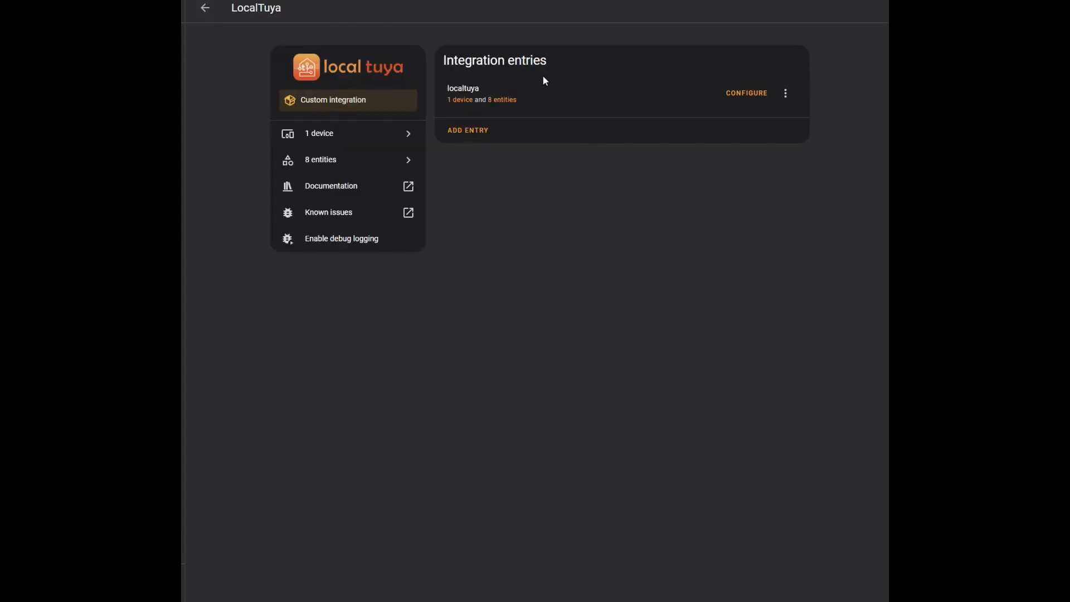
Reopen the Dinning Presence device and try to raise its Delay Time to just under 6
{"action": "left_click", "coordinate": [458, 100]}
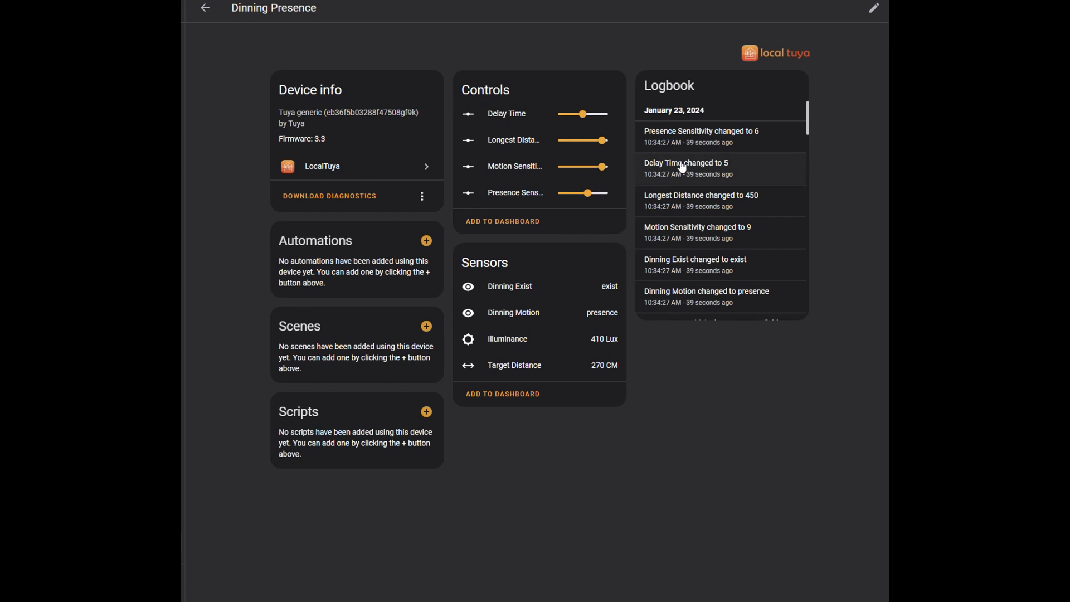
{"action": "left_click_drag", "start_coordinate": [589, 120], "coordinate": [591, 118]}
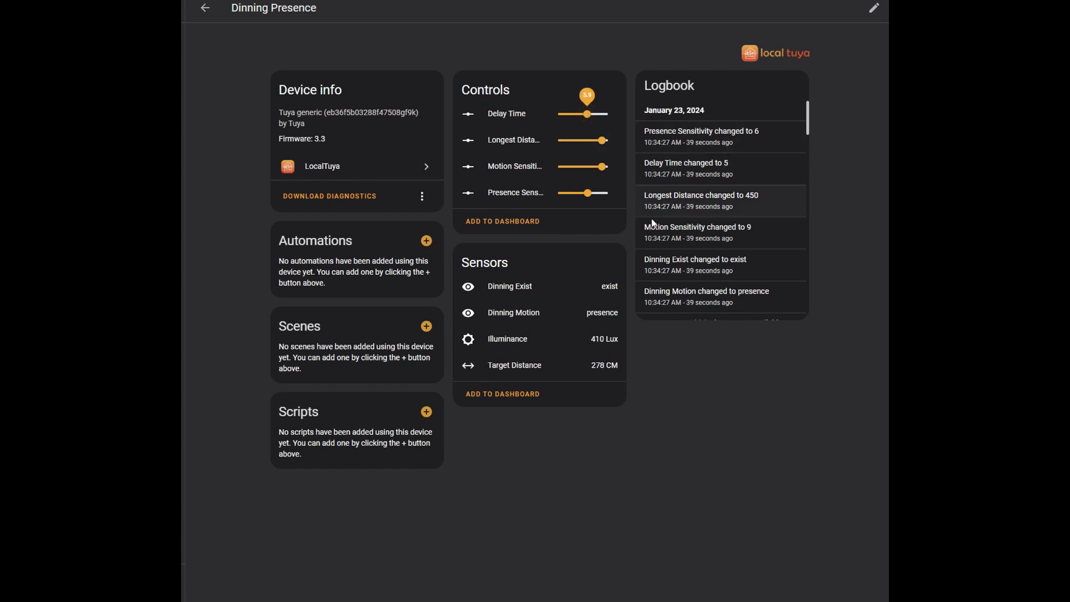
{"action": "left_click", "coordinate": [205, 9]}
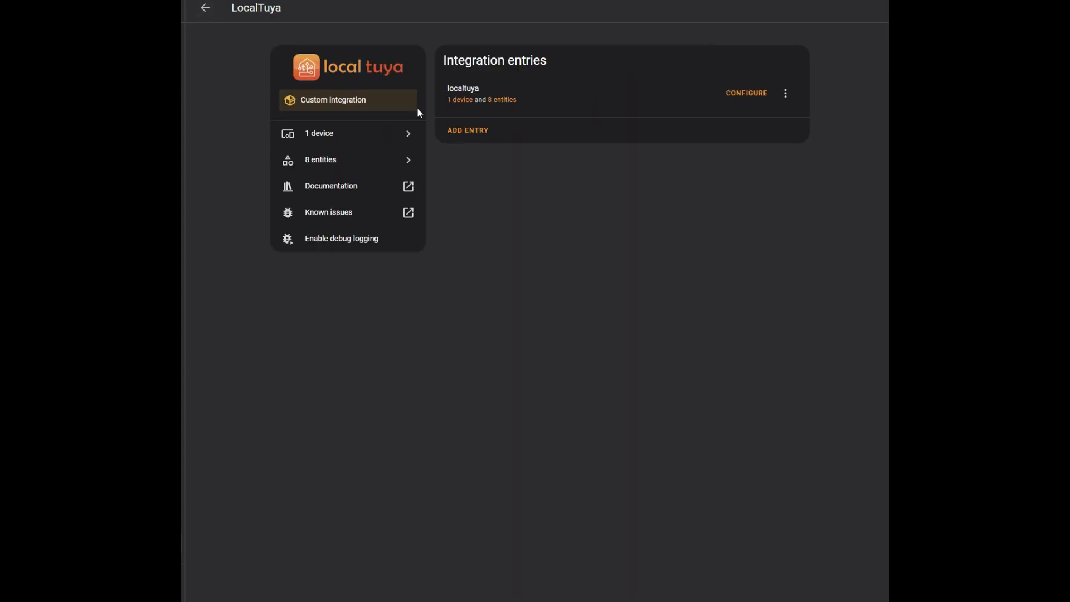
Reopen the Dinning Presence device, set its Delay Time to 6, return it to 5, and leave the device page
{"action": "left_click", "coordinate": [465, 103]}
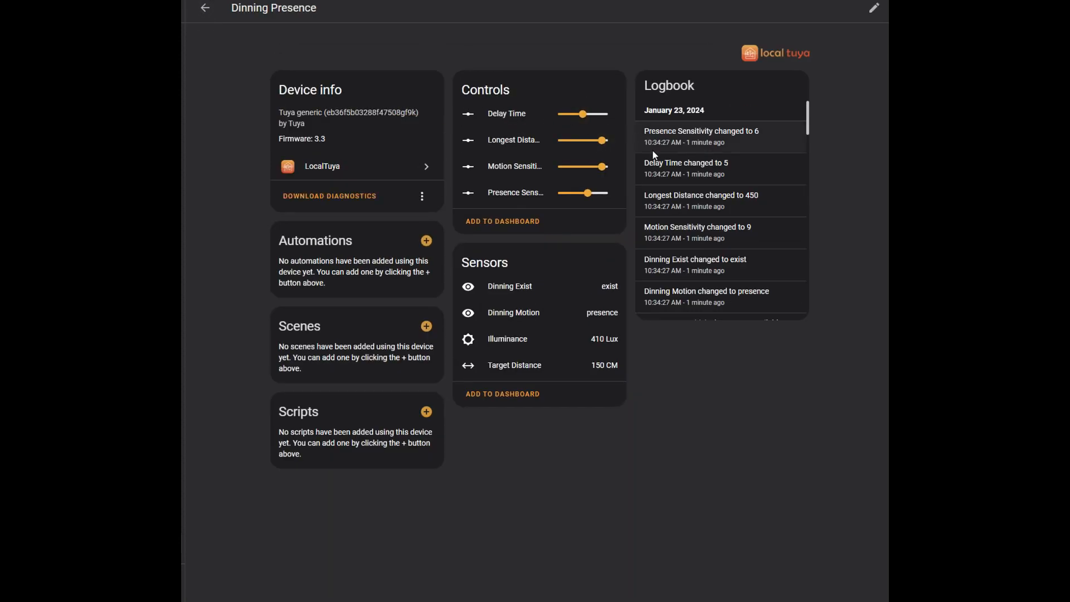
{"action": "left_click_drag", "start_coordinate": [583, 115], "coordinate": [592, 117]}
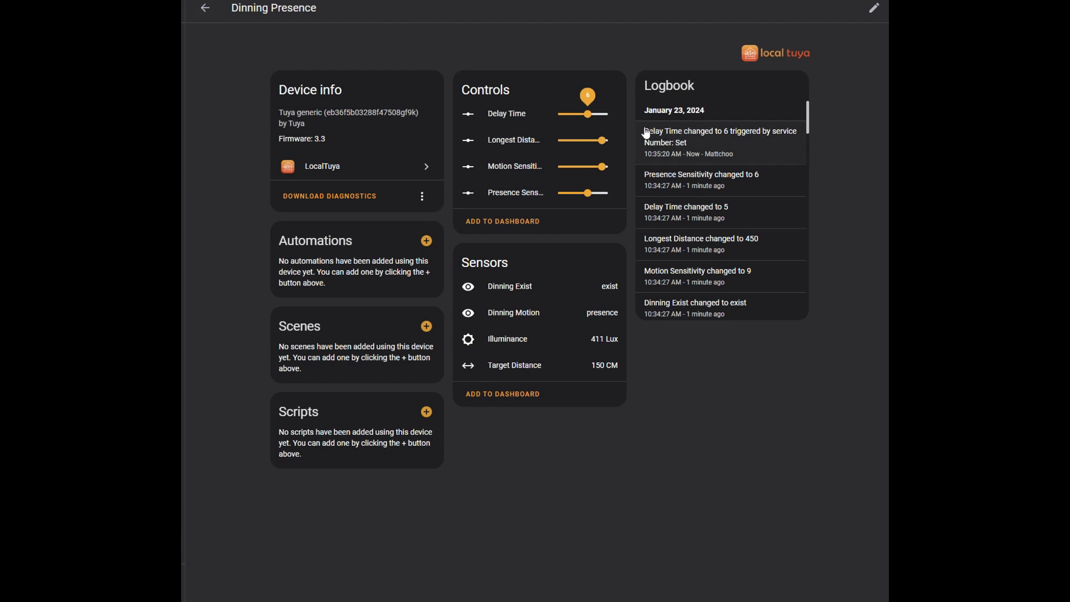
{"action": "left_click", "coordinate": [580, 116]}
{"action": "left_click_drag", "start_coordinate": [580, 120], "coordinate": [584, 116]}
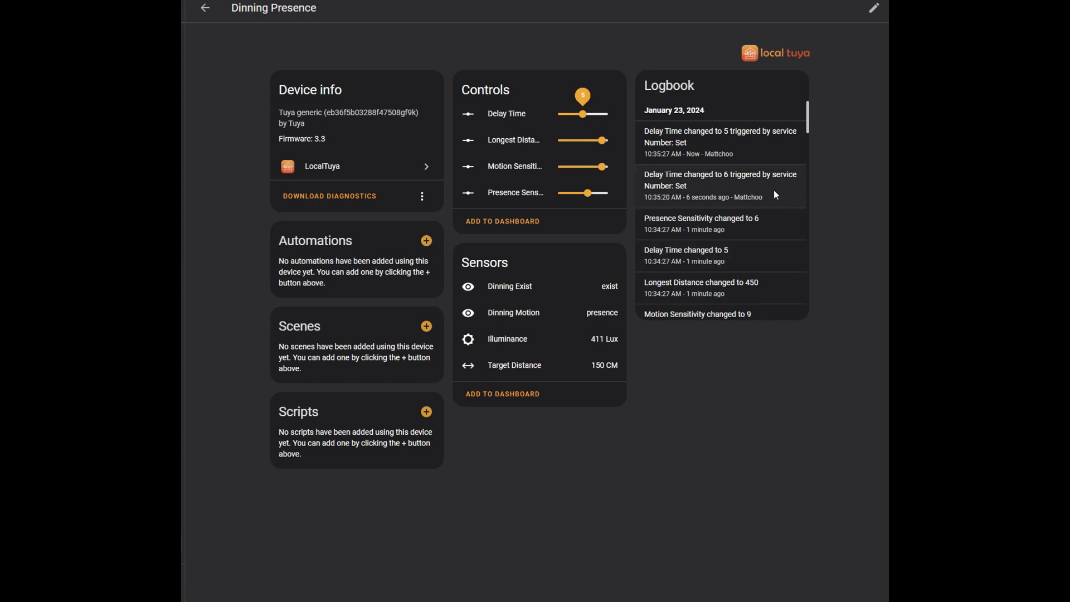
{"action": "left_click", "coordinate": [204, 10]}
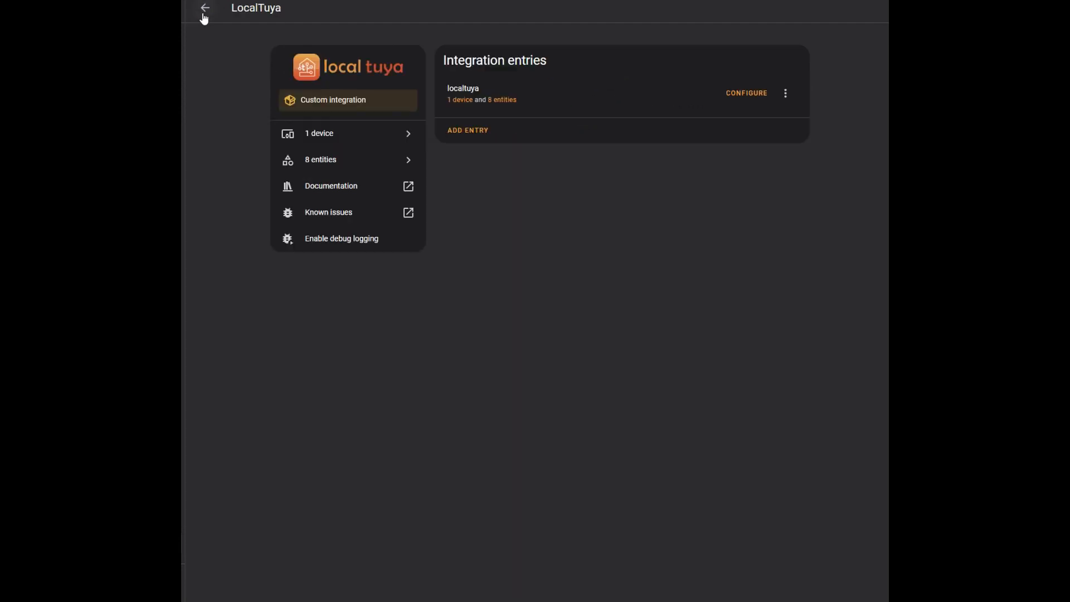
Open the configured Dinning Presence device for editing in LocalTuya and proceed with its existing details to the DP 1 sensor entity
{"action": "left_click", "coordinate": [749, 95]}
{"action": "left_click", "coordinate": [405, 329]}
{"action": "left_click", "coordinate": [554, 385]}
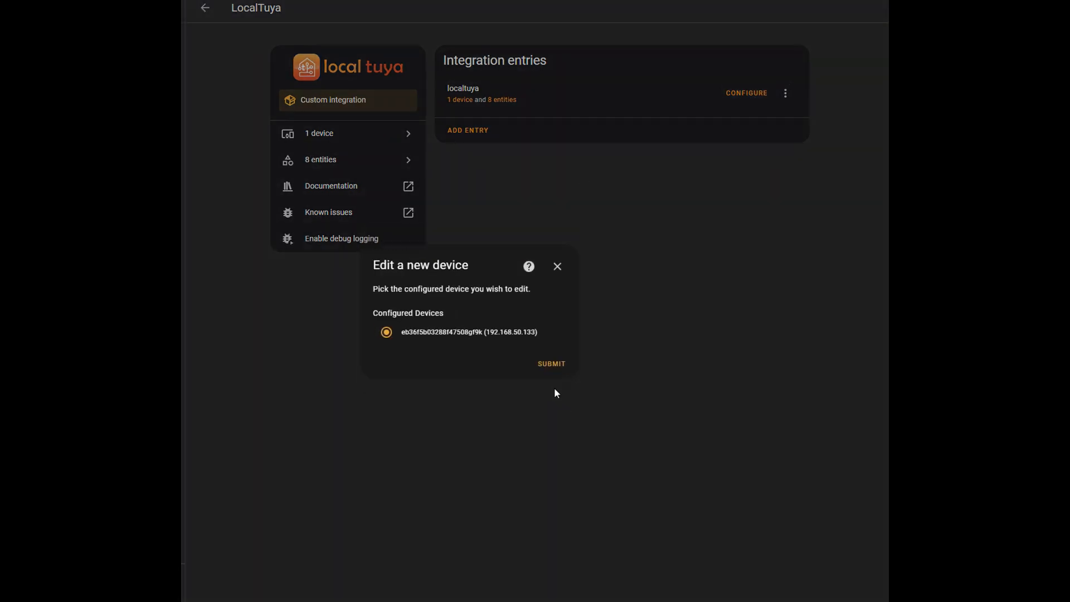
{"action": "left_click", "coordinate": [550, 363]}
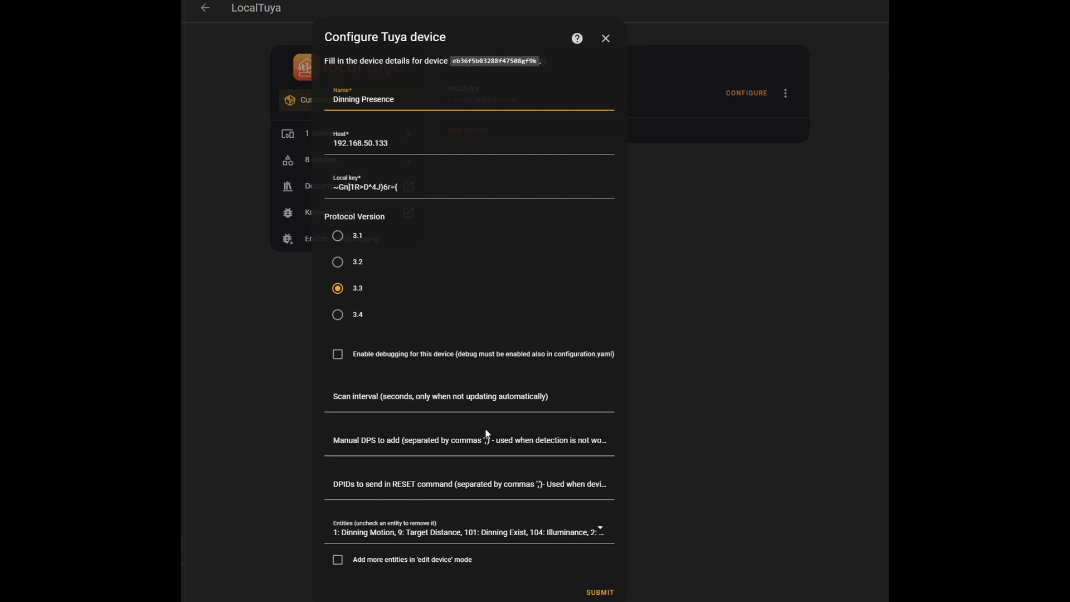
{"action": "left_click", "coordinate": [595, 593]}
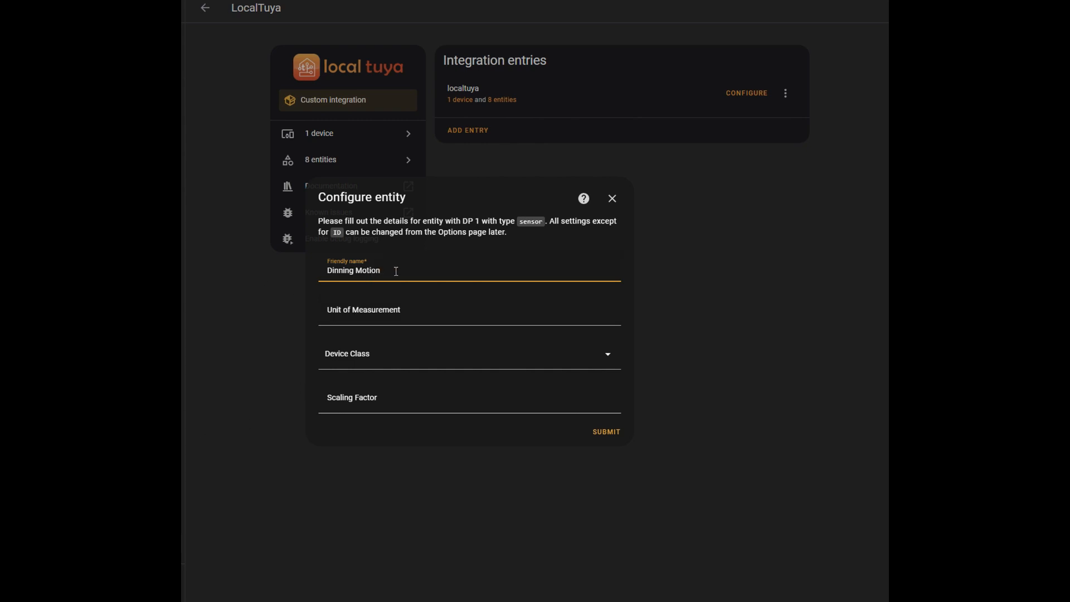
Review the Dinning Motion entity's friendly name, unit of measurement and device class fields, and close the configuration without submitting
{"action": "left_click_drag", "start_coordinate": [393, 271], "coordinate": [273, 271]}
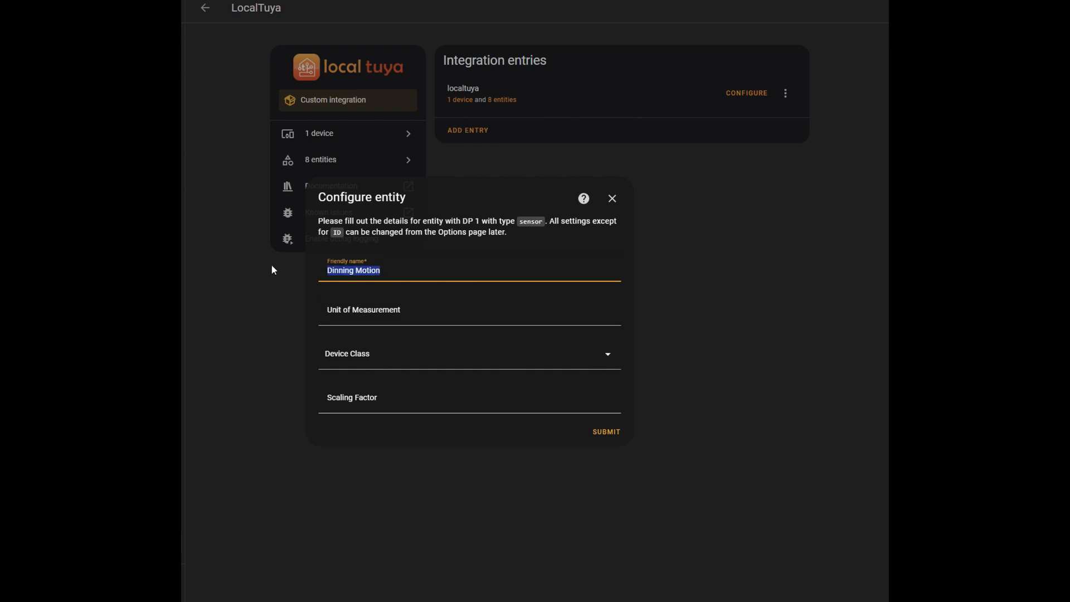
{"action": "left_click", "coordinate": [367, 360]}
{"action": "left_click", "coordinate": [376, 358]}
{"action": "left_click", "coordinate": [428, 308]}
{"action": "left_click", "coordinate": [461, 272]}
{"action": "left_click", "coordinate": [612, 199]}
Open the Delay Time entity of the Dinning Presence device and view its settings
{"action": "left_click", "coordinate": [459, 99]}
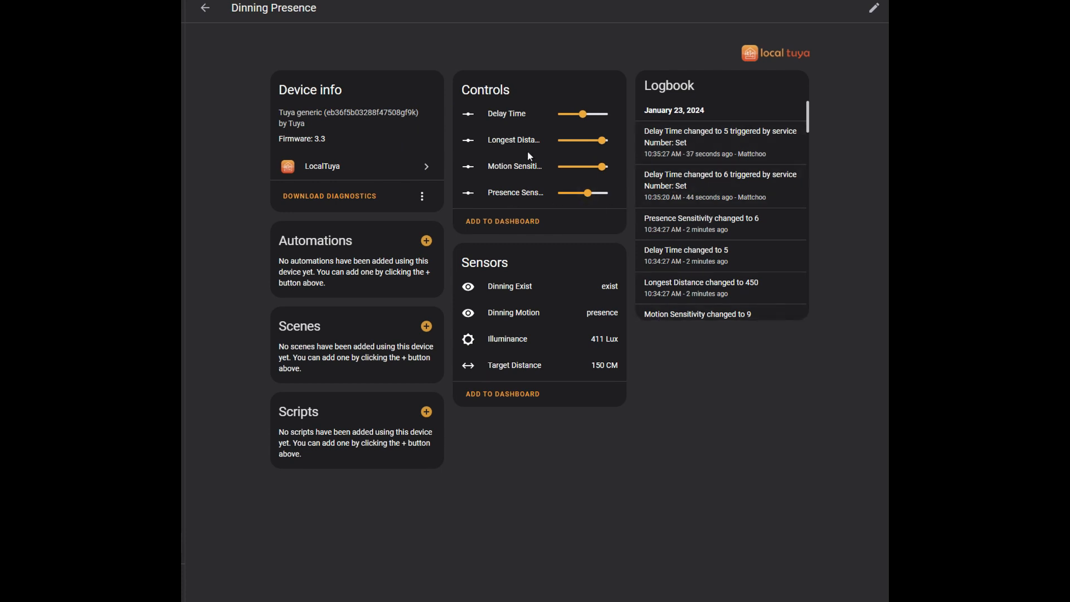
{"action": "left_click", "coordinate": [522, 114]}
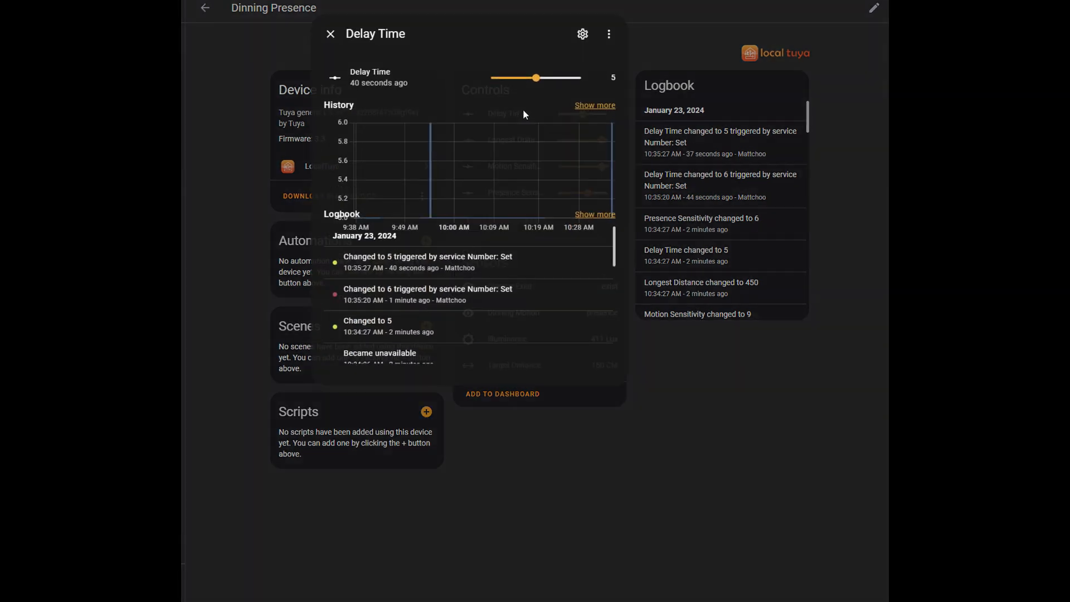
{"action": "left_click", "coordinate": [583, 34]}
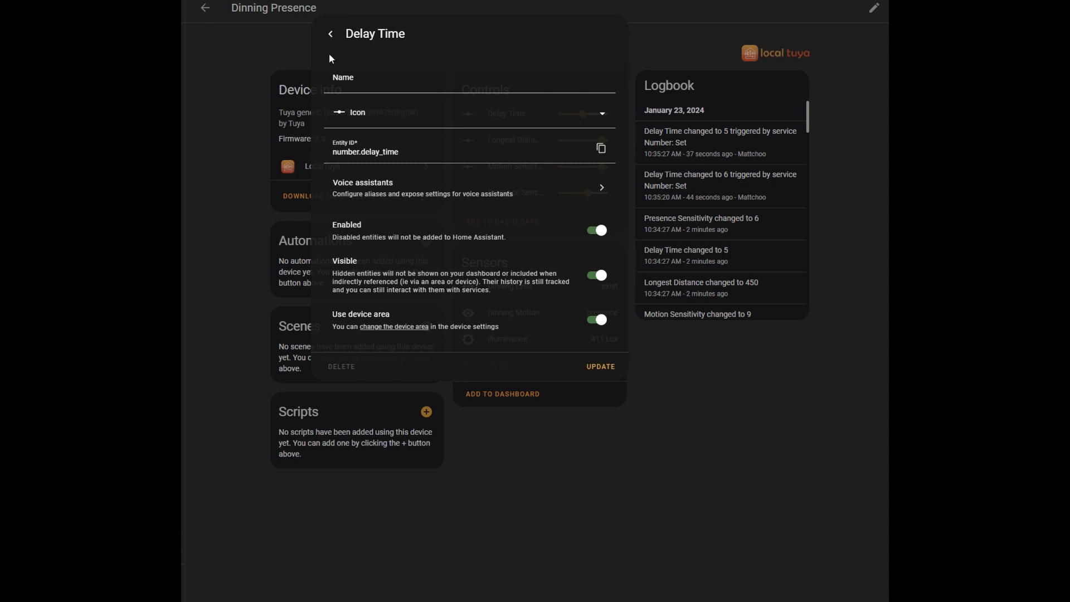
Leave the Delay Time entity's settings and return to its device information page
{"action": "left_click", "coordinate": [331, 33]}
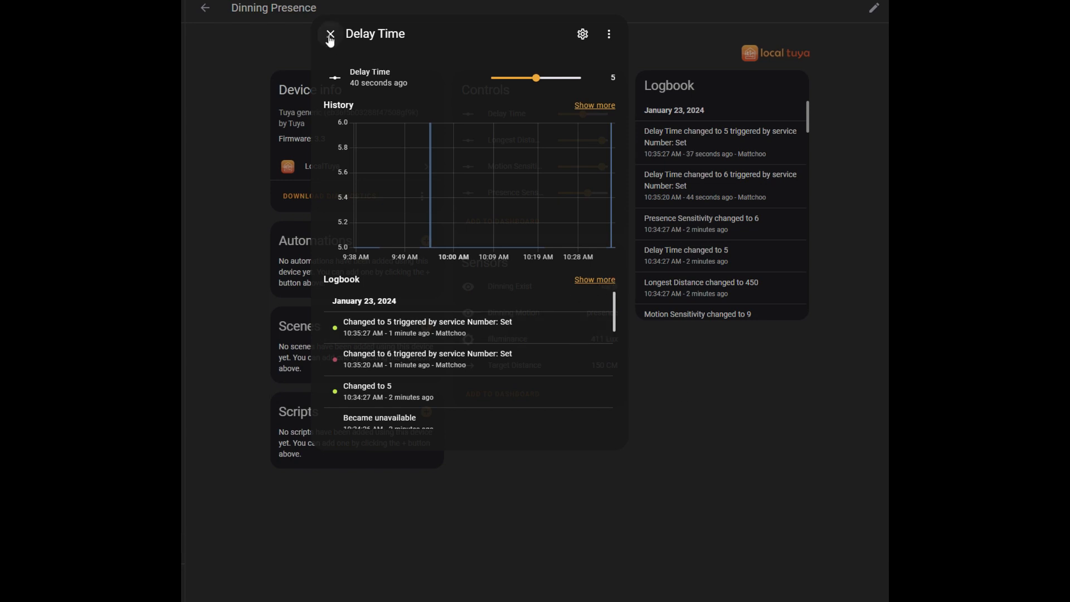
{"action": "left_click", "coordinate": [609, 35]}
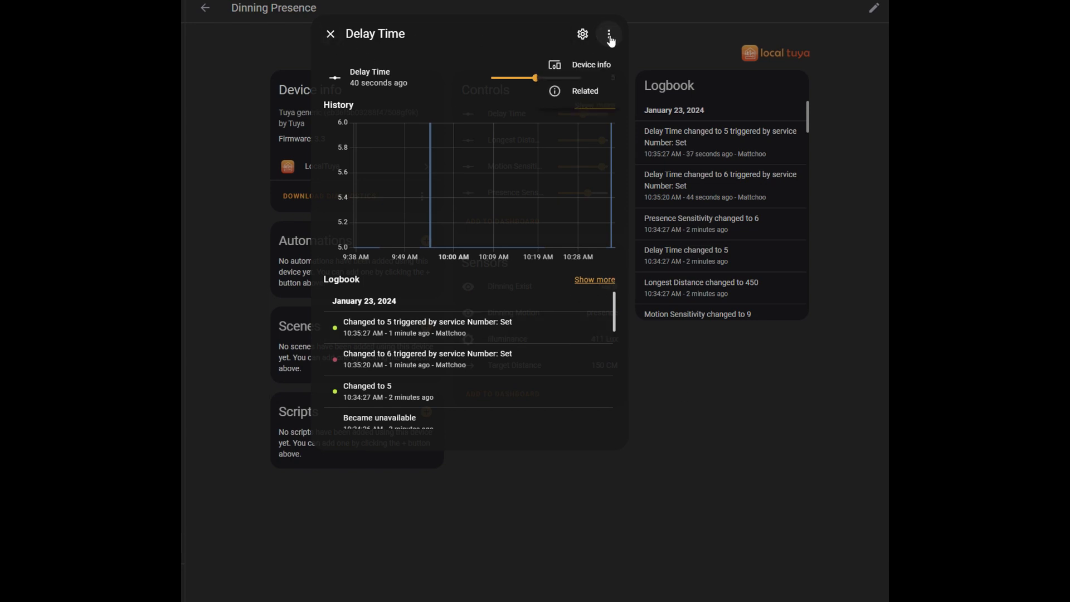
{"action": "left_click", "coordinate": [593, 67]}
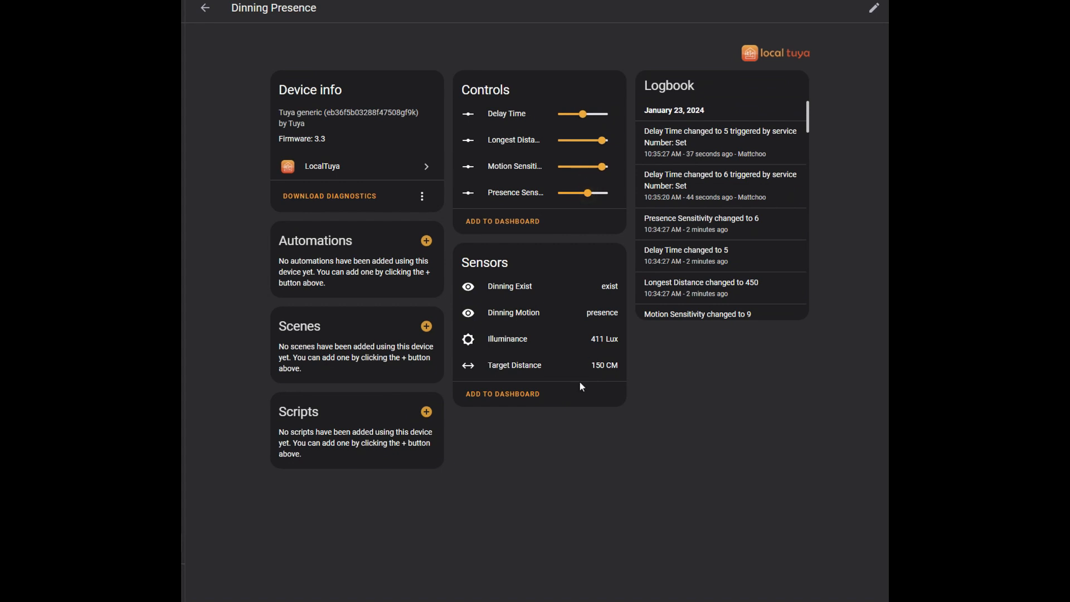
Review the Delay Time control's history and logbook on the Dinning Presence device, and close its details
{"action": "left_click", "coordinate": [509, 112]}
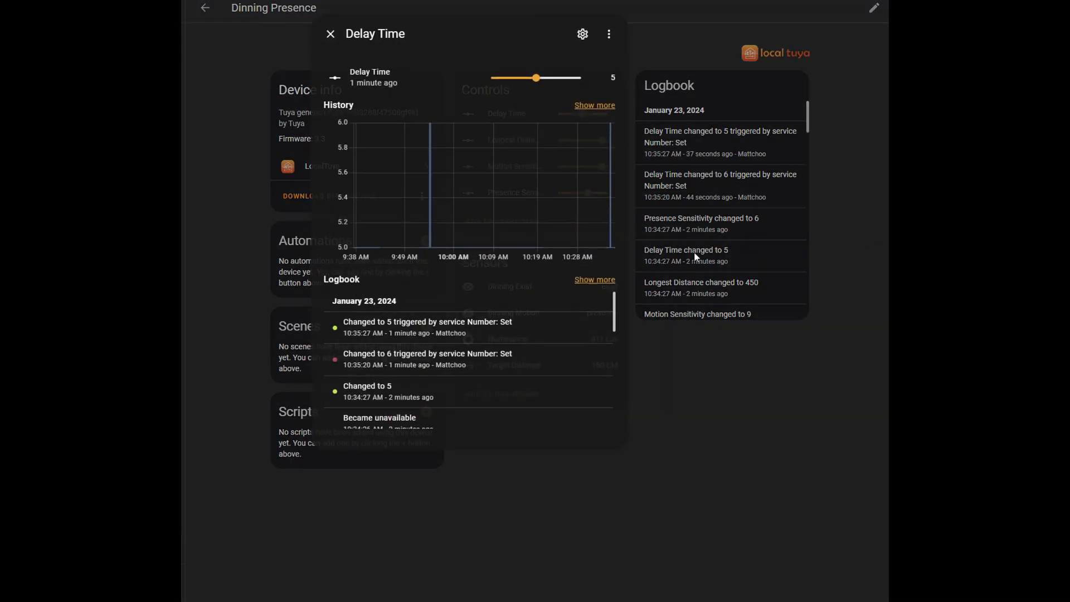
{"action": "left_click", "coordinate": [330, 34]}
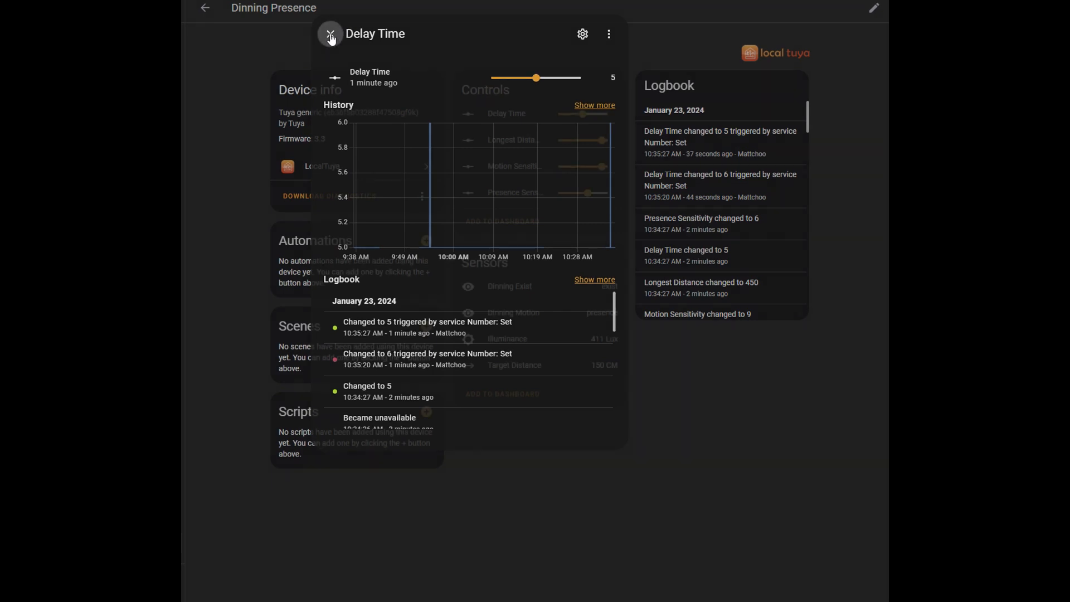
{"action": "left_click", "coordinate": [206, 10]}
{"action": "left_click", "coordinate": [330, 34]}
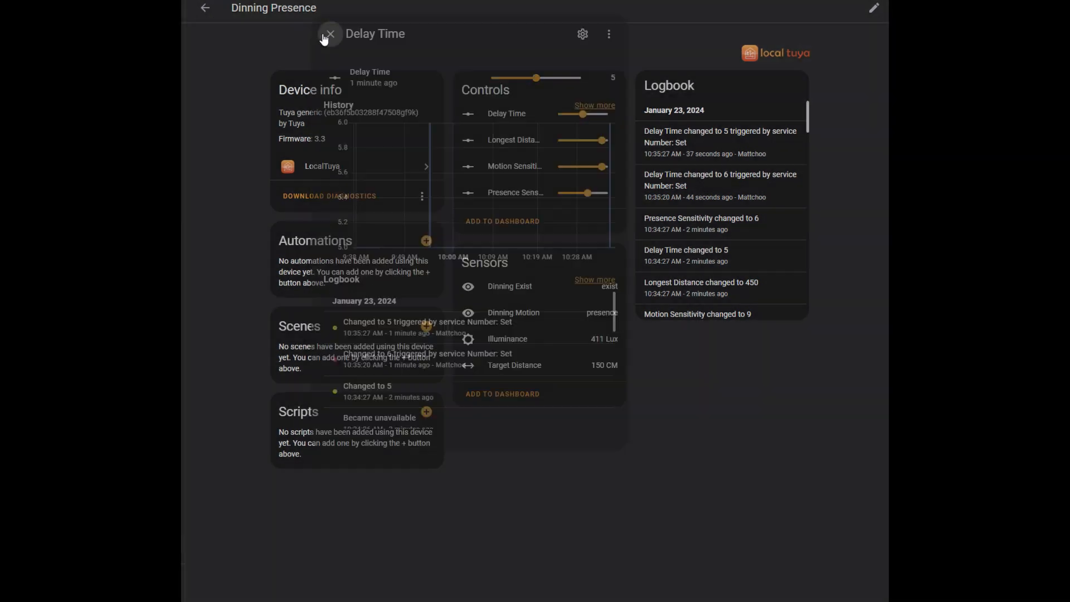